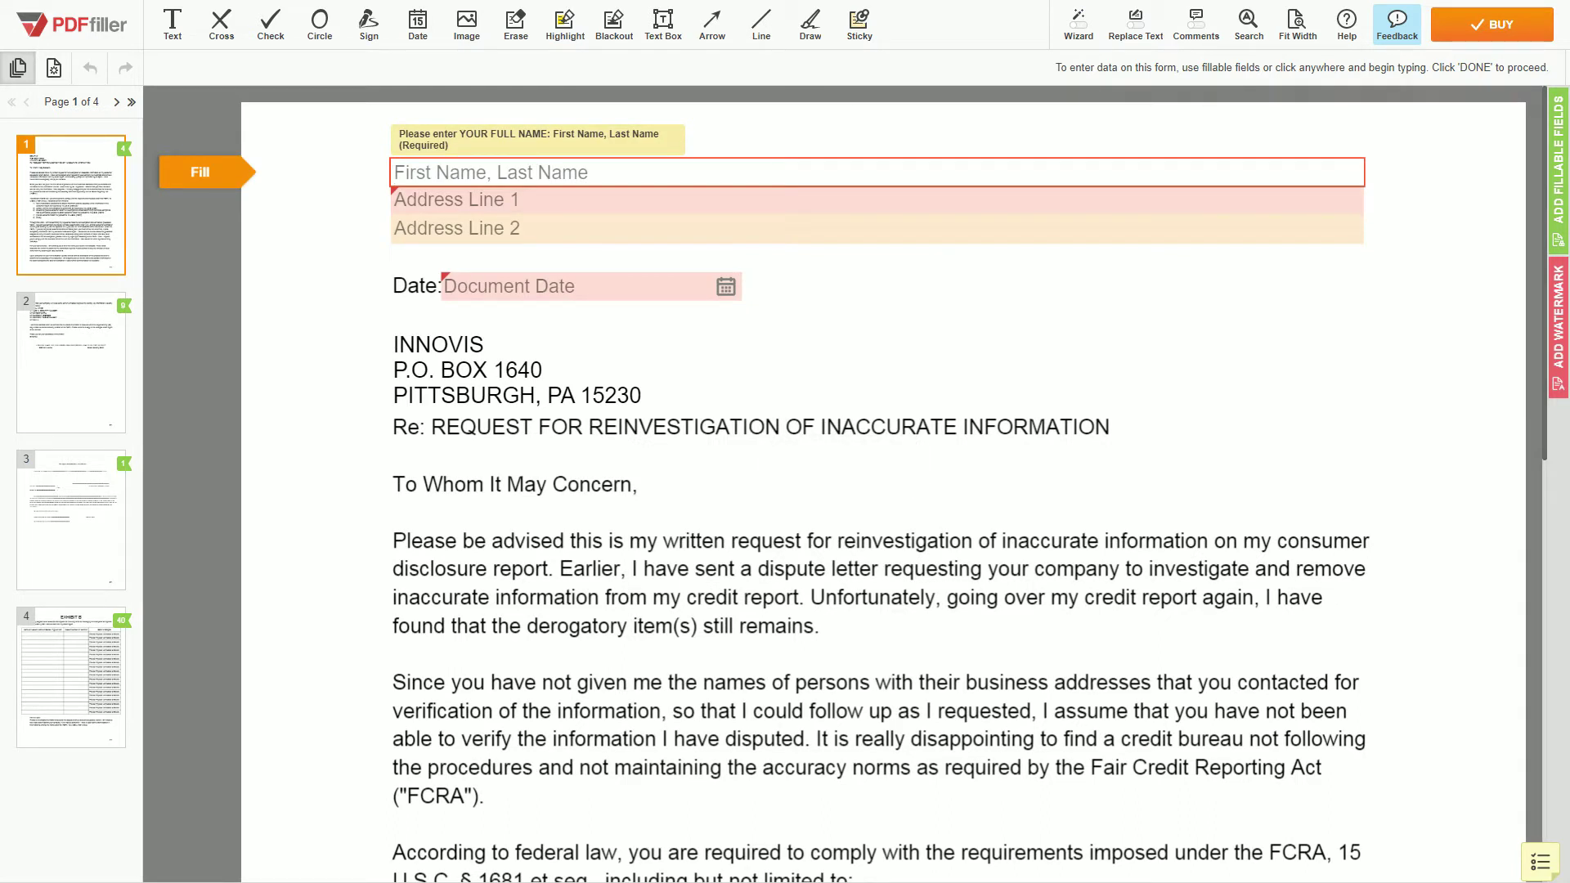
# Enter the sender's name and two address lines on page 1, accepting the 12/06/2019 letter date.
pyautogui.write('JOHN DOE')
pyautogui.press('Tab')
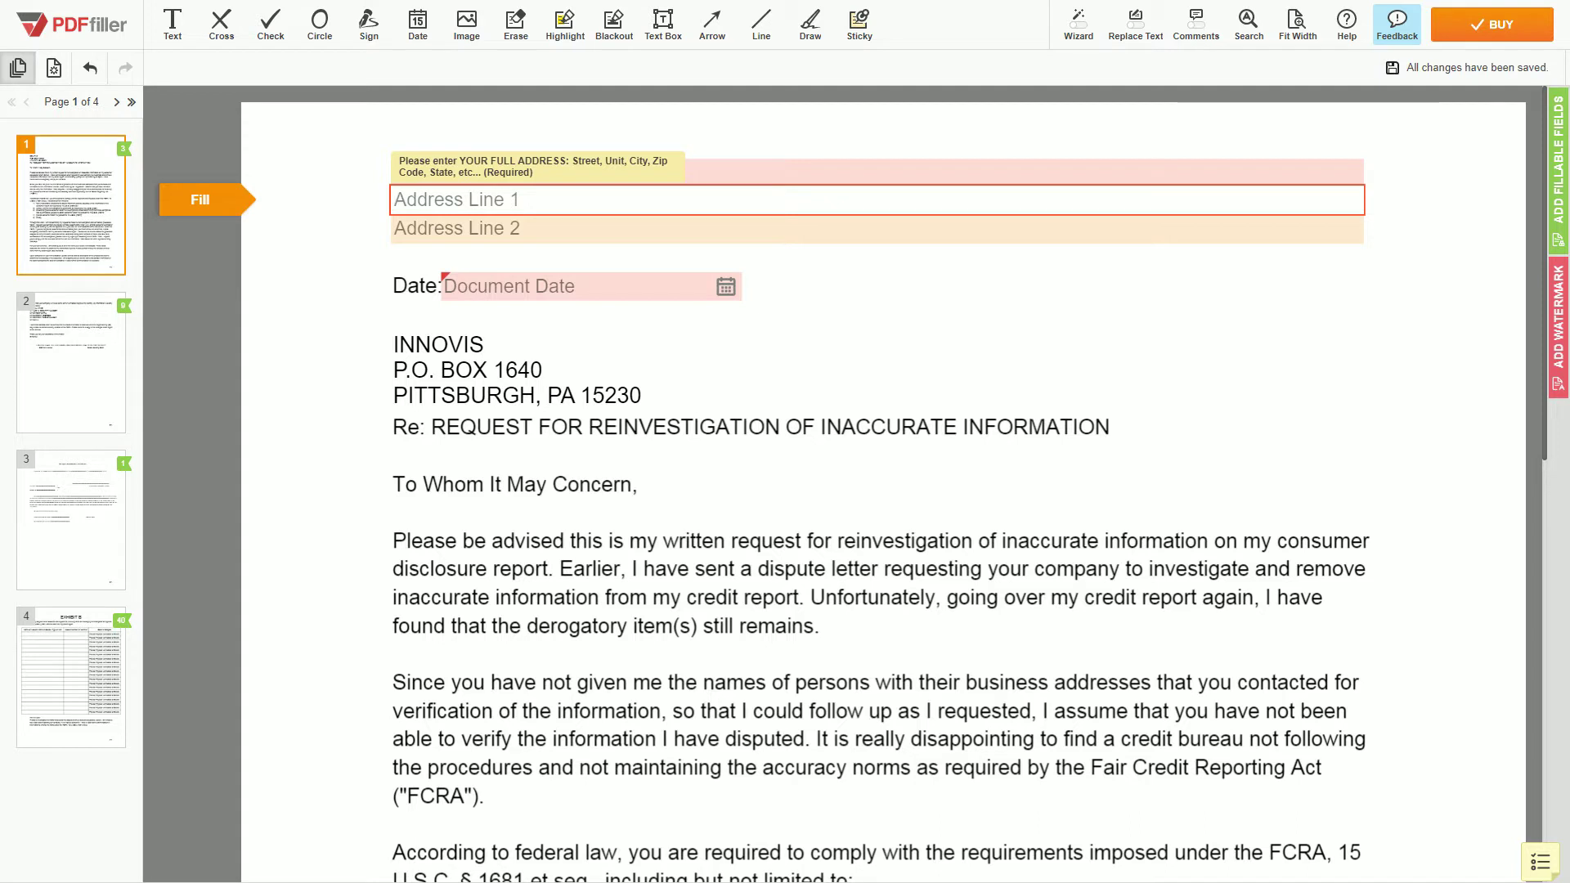
pyautogui.write('123 EXAMPLE STR,')
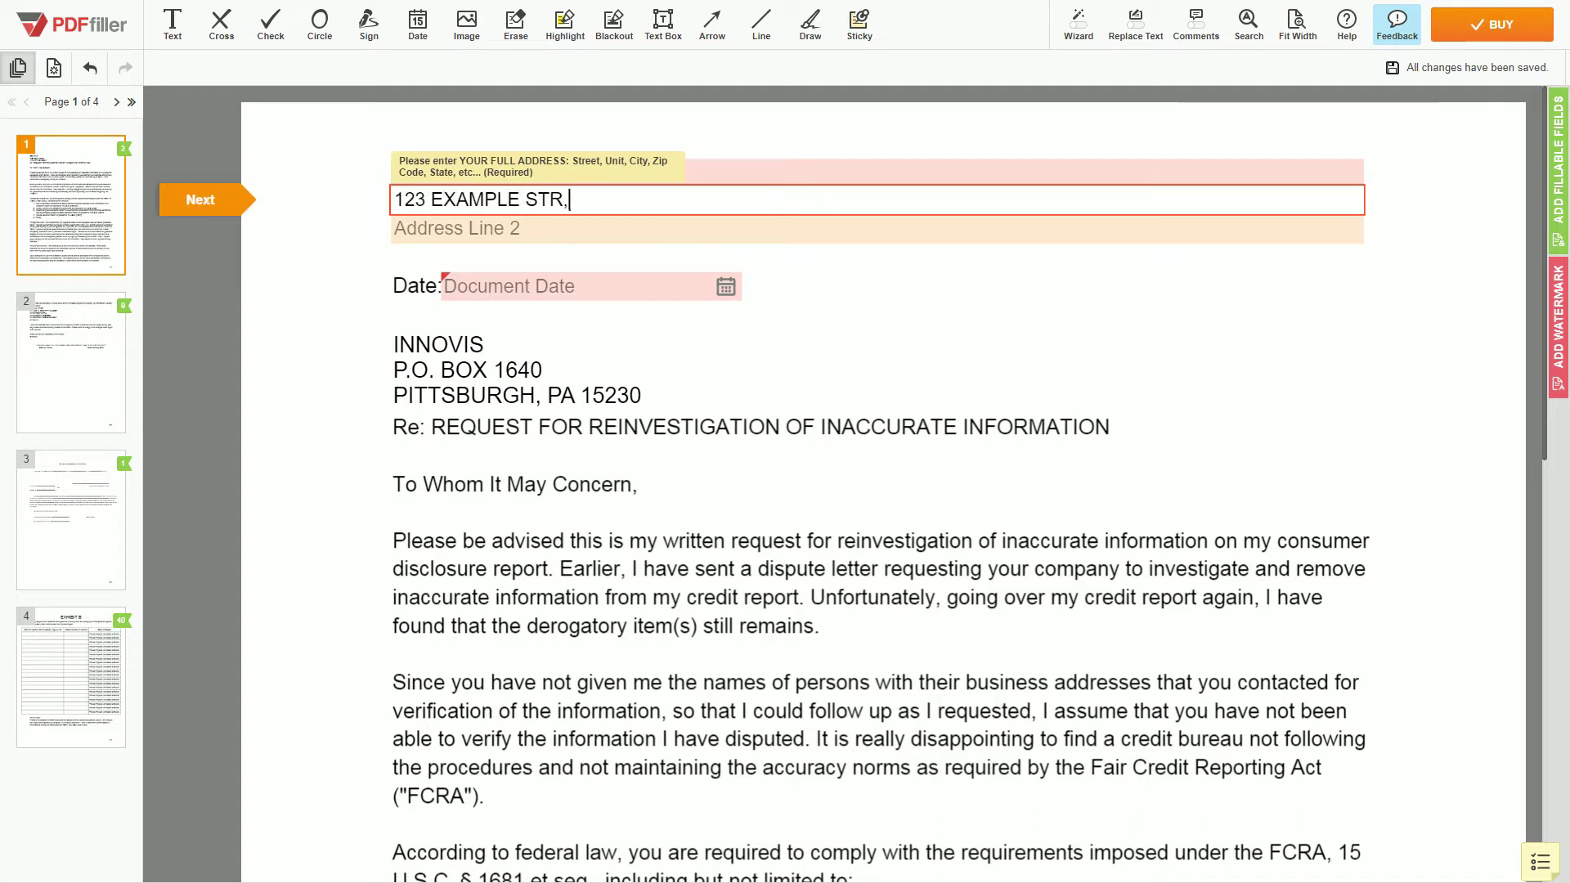
pyautogui.write(' UNIT 1')
pyautogui.press('Tab')
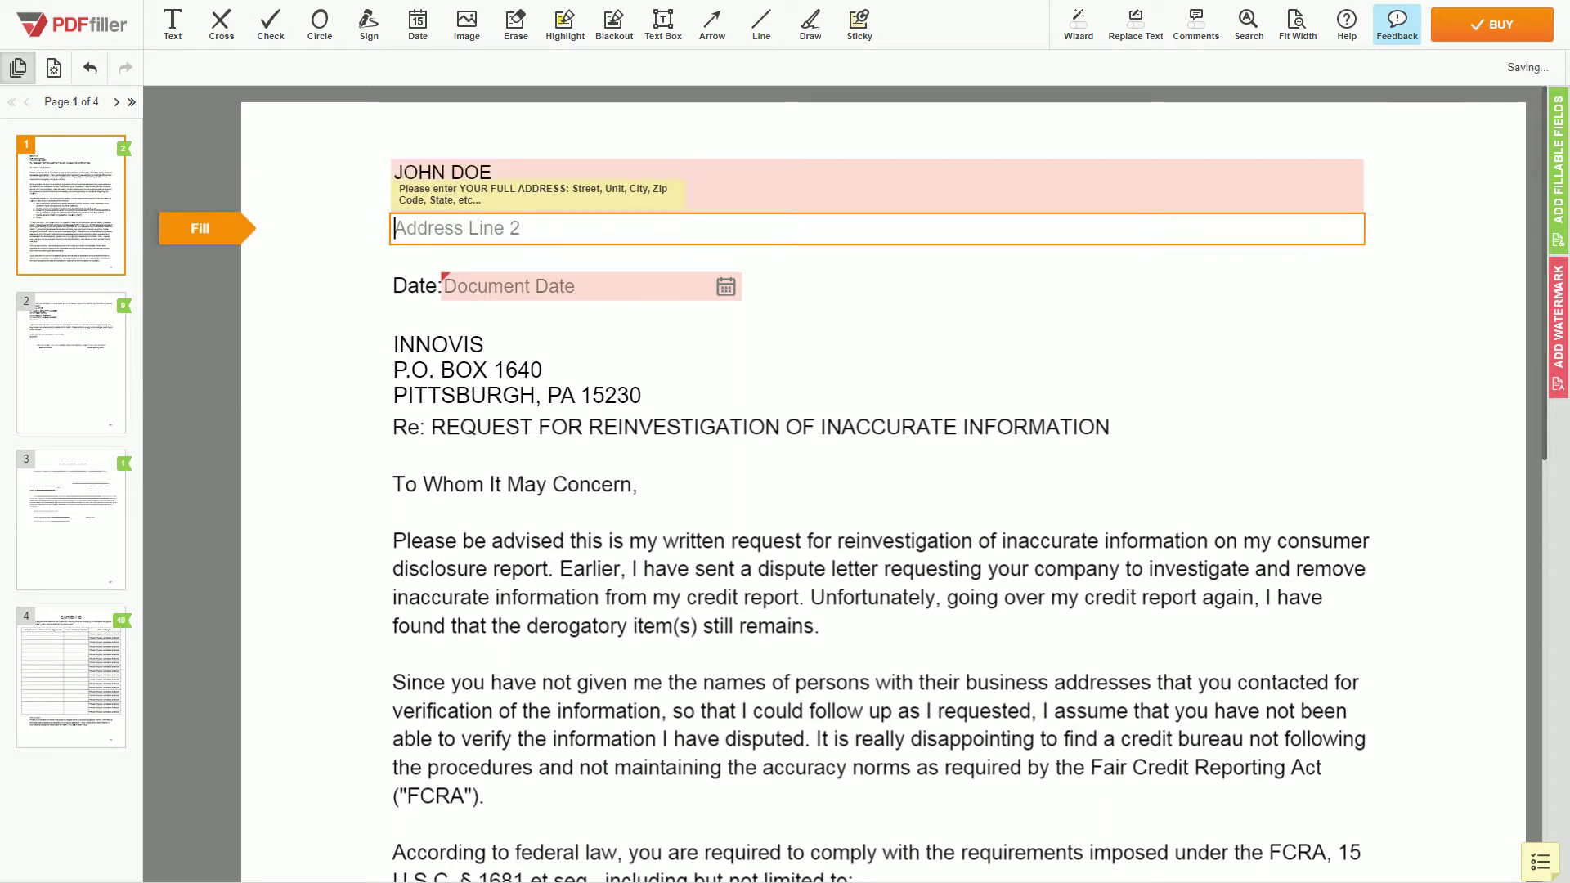
pyautogui.write('NEW YORK, NY 123456')
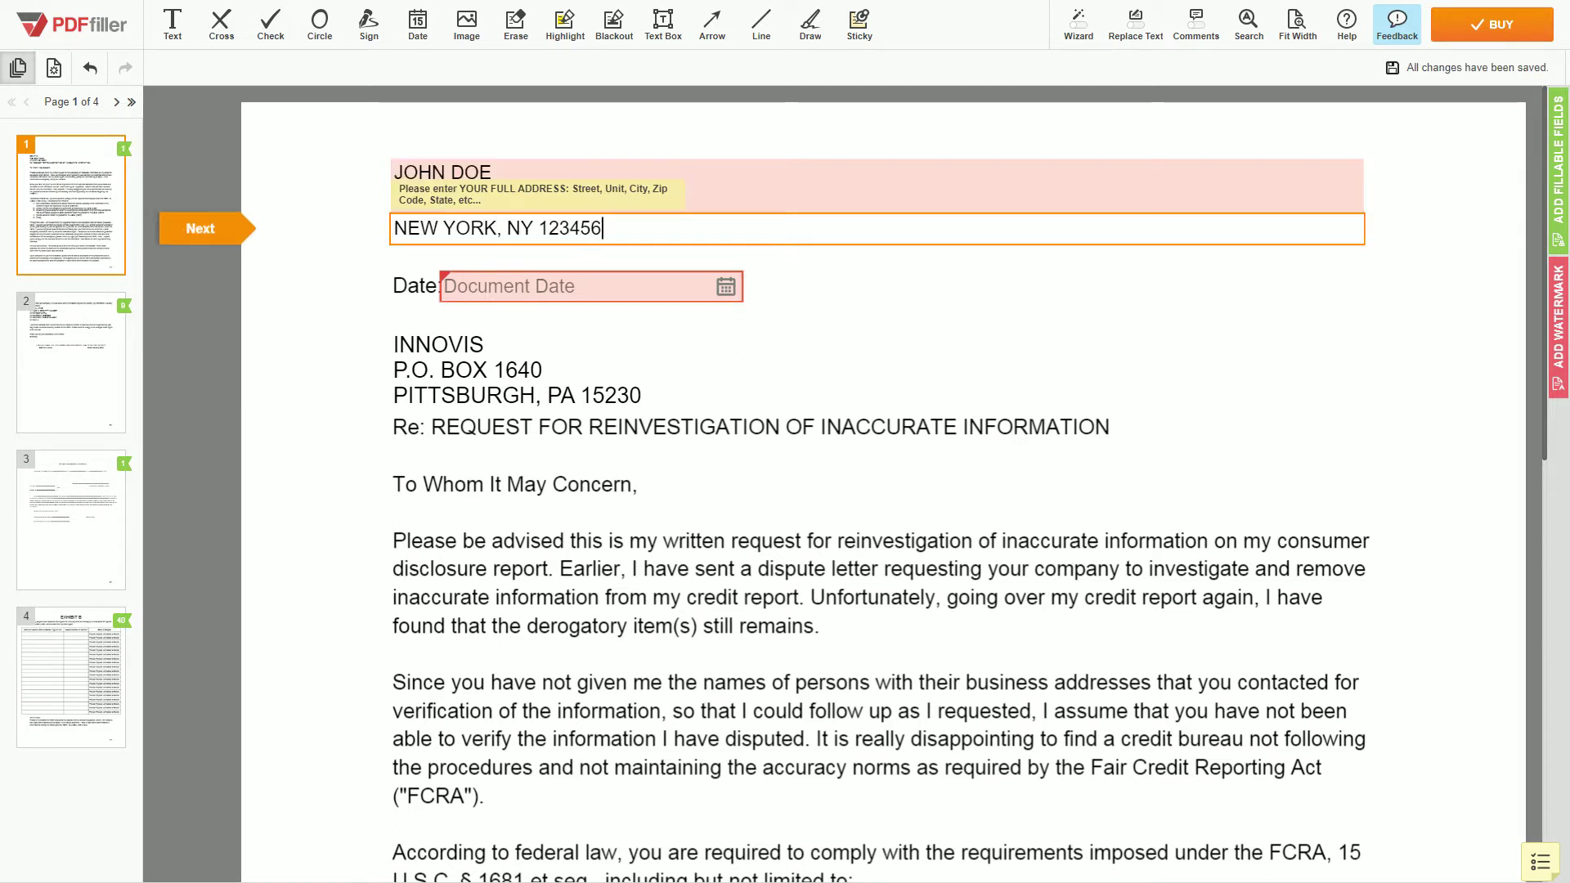
pyautogui.press('Tab')
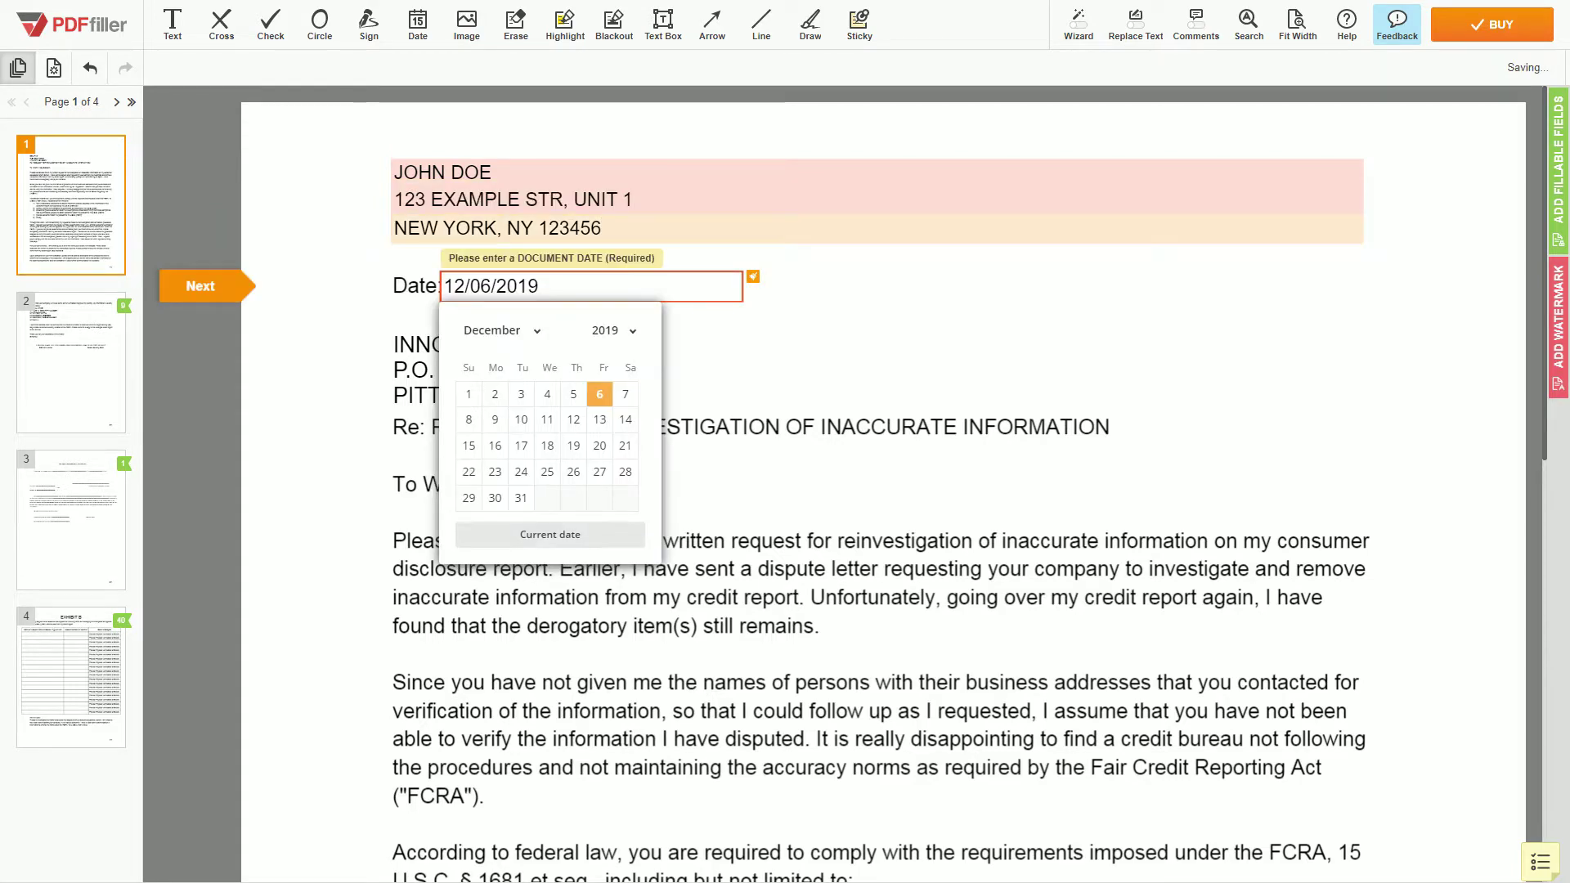
pyautogui.click(729, 363)
pyautogui.scroll(-15, 865, 422)
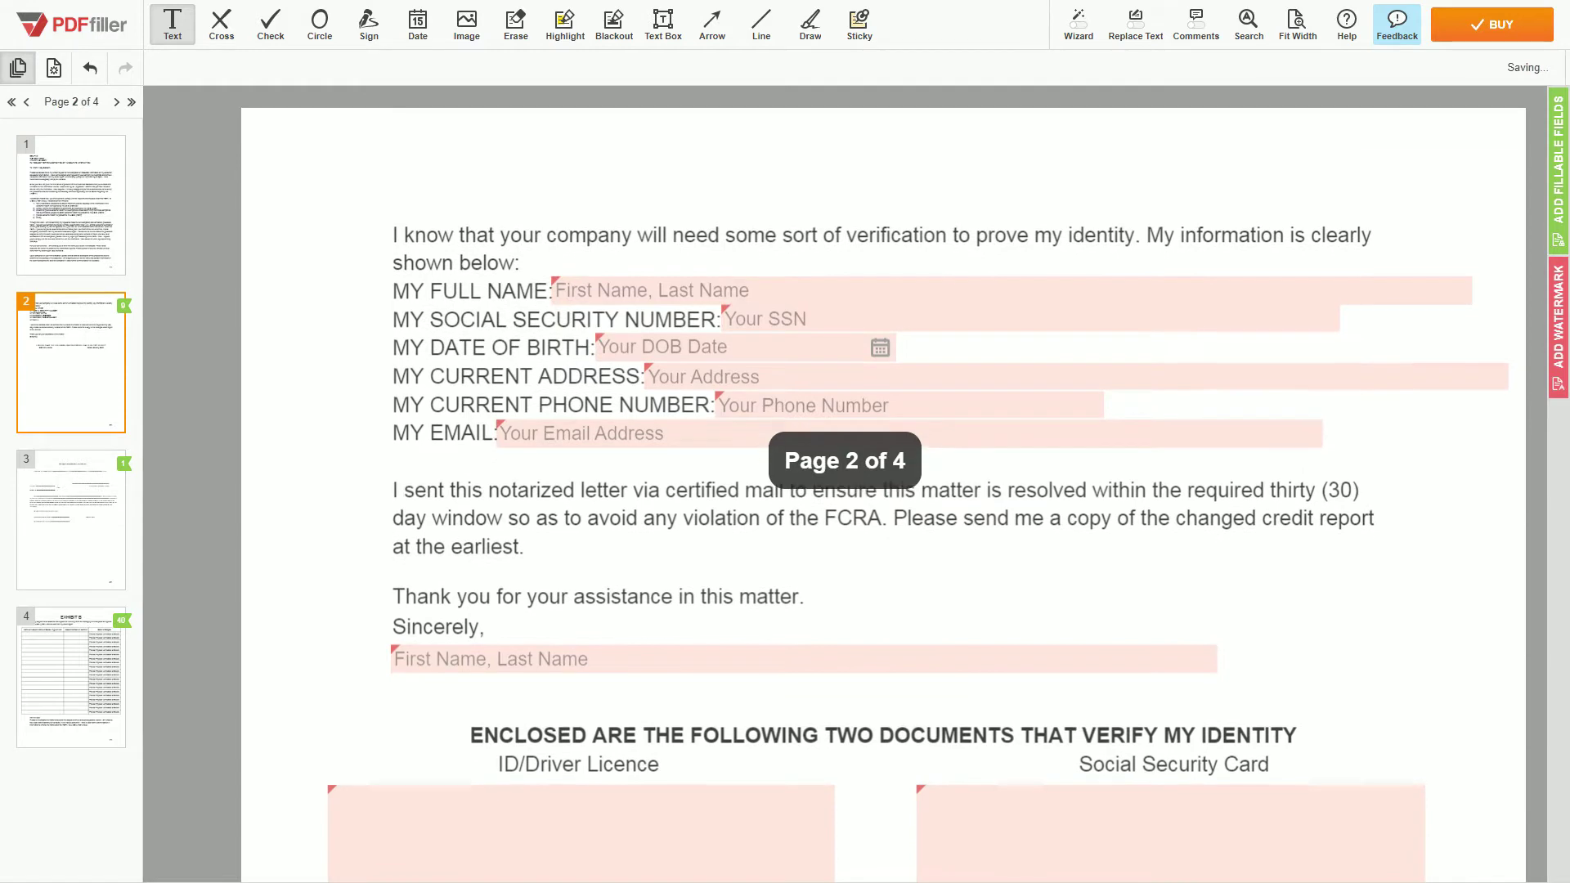
# Enter the full name and social security number on page 2.
pyautogui.click(605, 291)
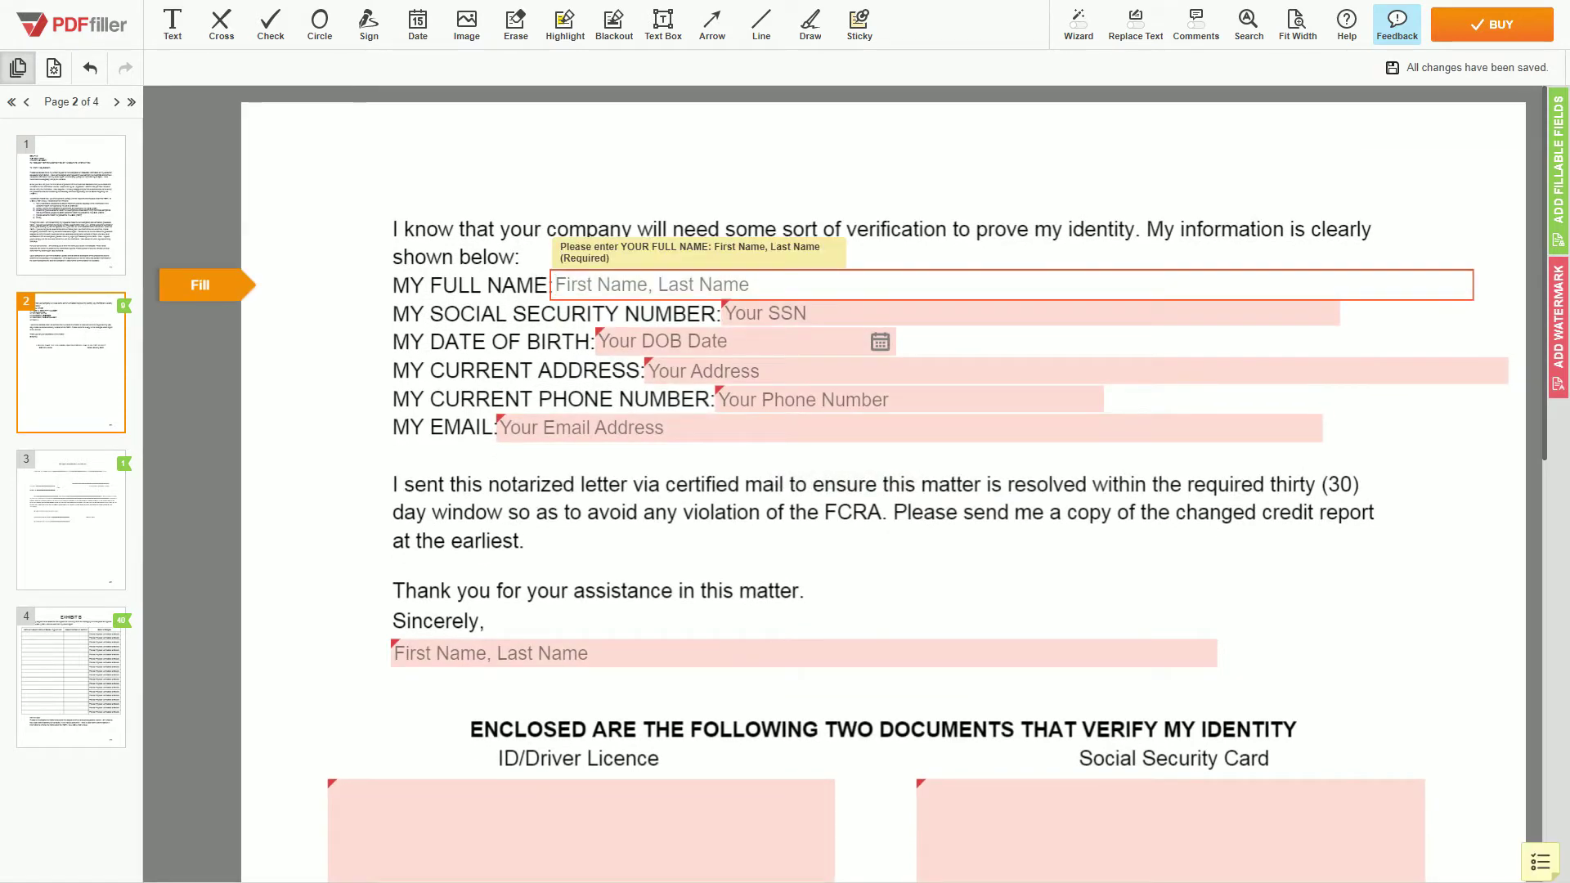
pyautogui.write('JOHN DOE')
pyautogui.press('Tab')
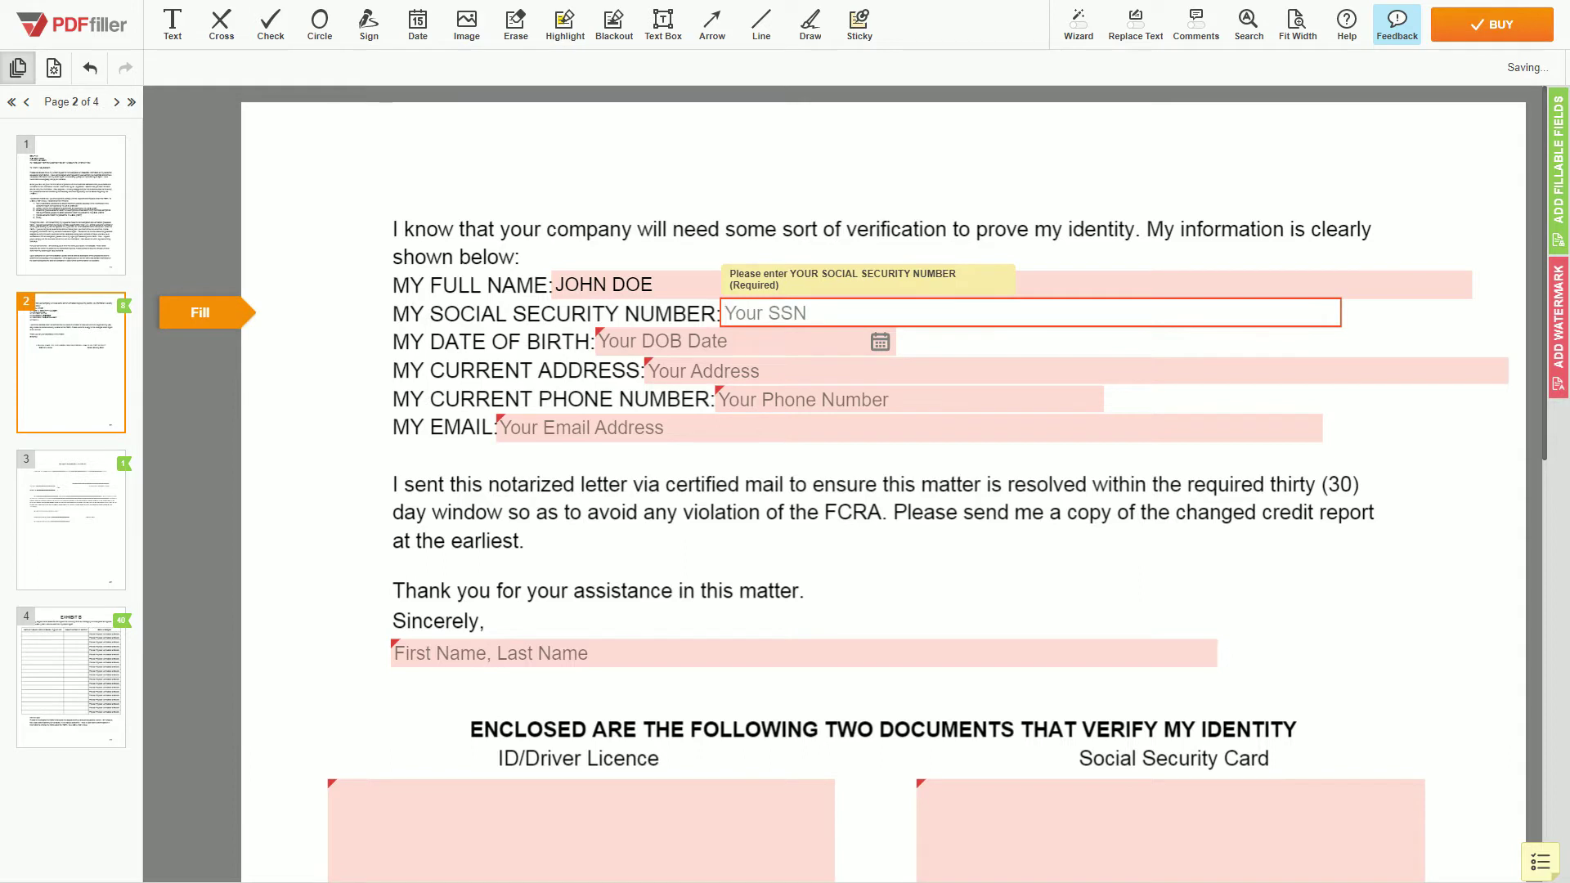
pyautogui.write('123-45-6789')
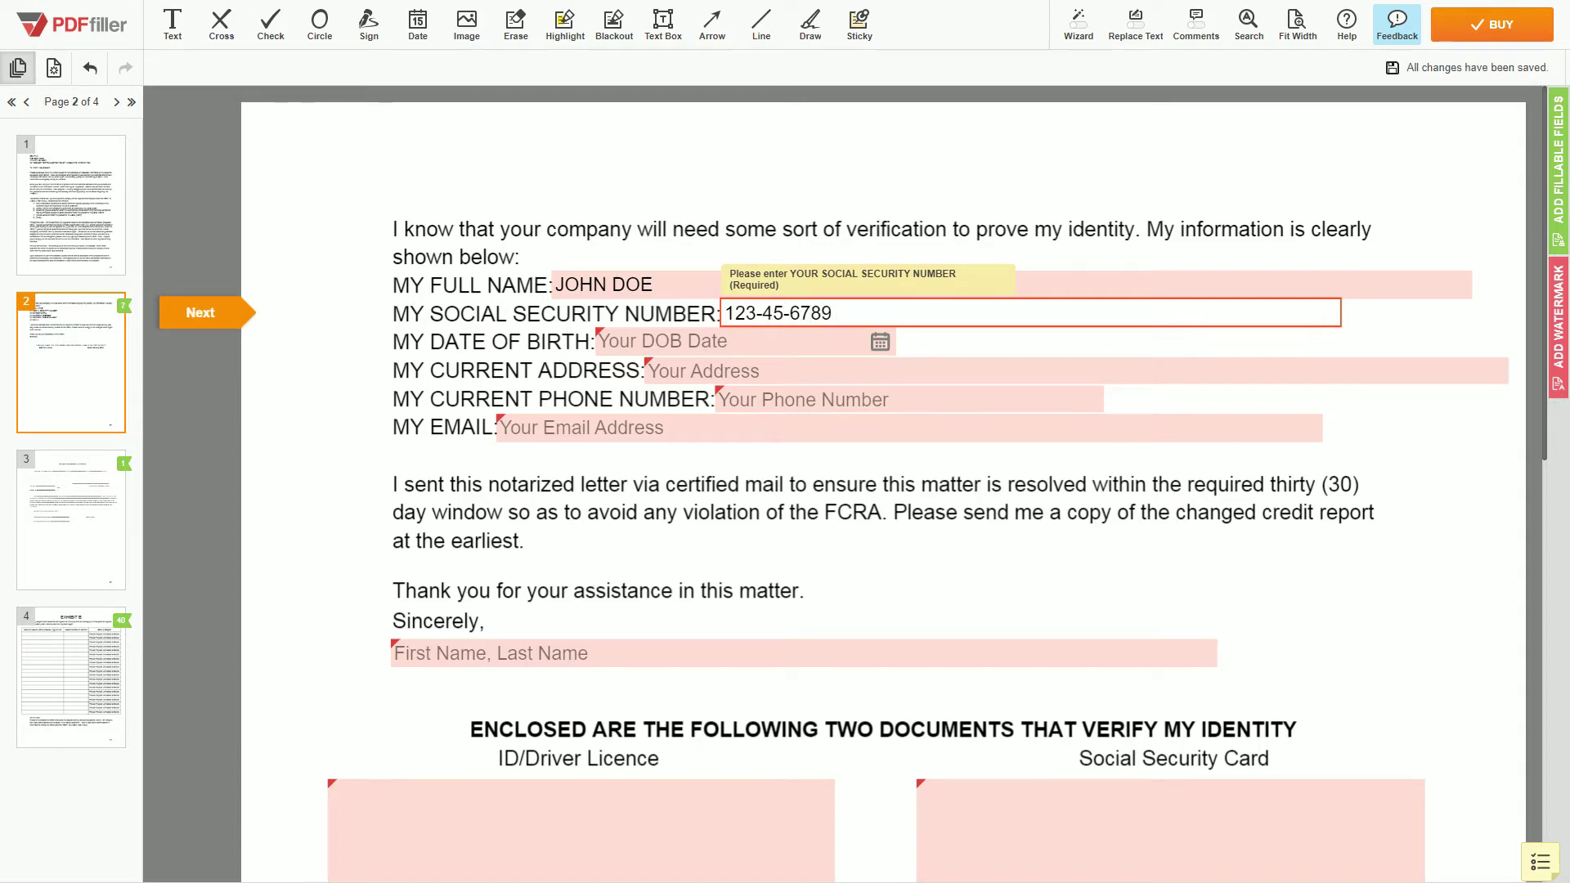
pyautogui.press('Tab')
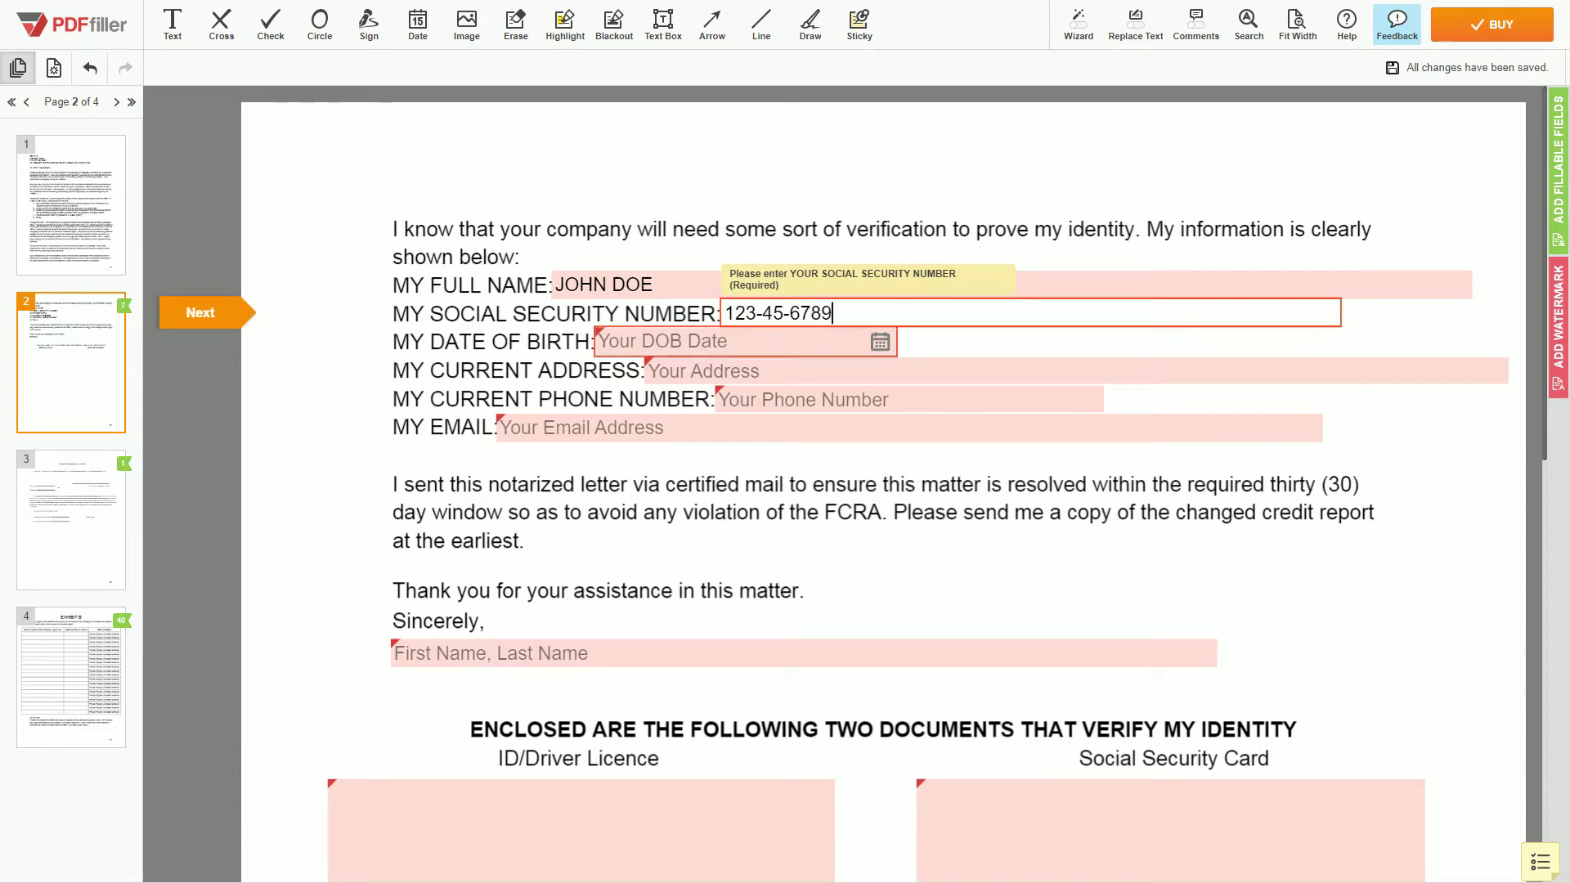
# Set the date of birth using the date picker's year, month and day choices.
pyautogui.click(768, 385)
pyautogui.scroll(10, 764, 491)
pyautogui.scroll(1, 765, 491)
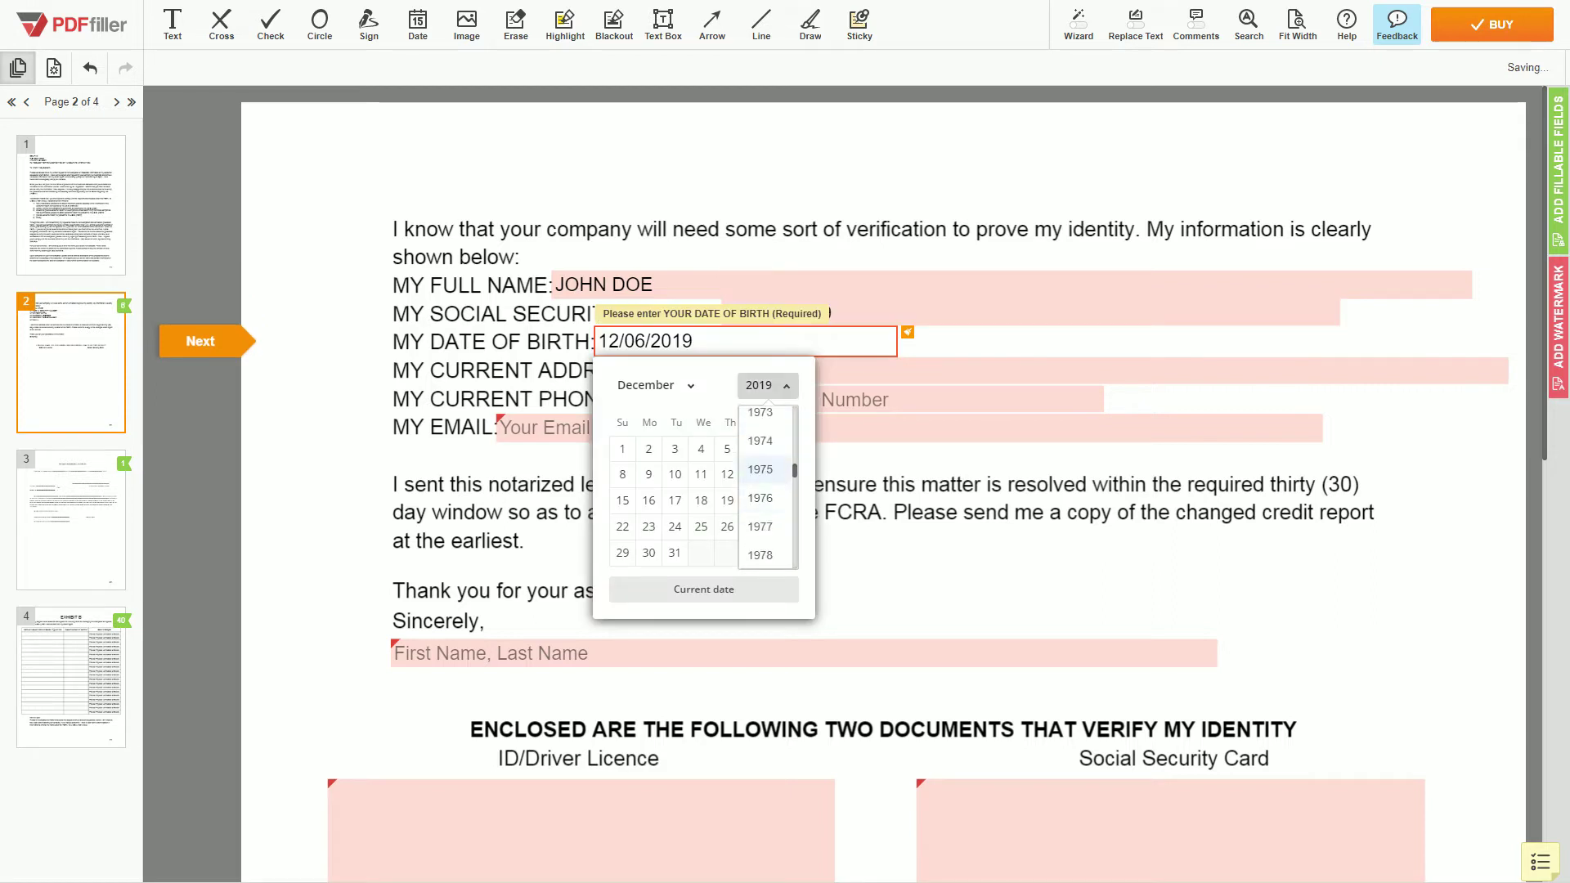
pyautogui.click(764, 470)
pyautogui.click(655, 386)
pyautogui.click(655, 496)
pyautogui.click(728, 553)
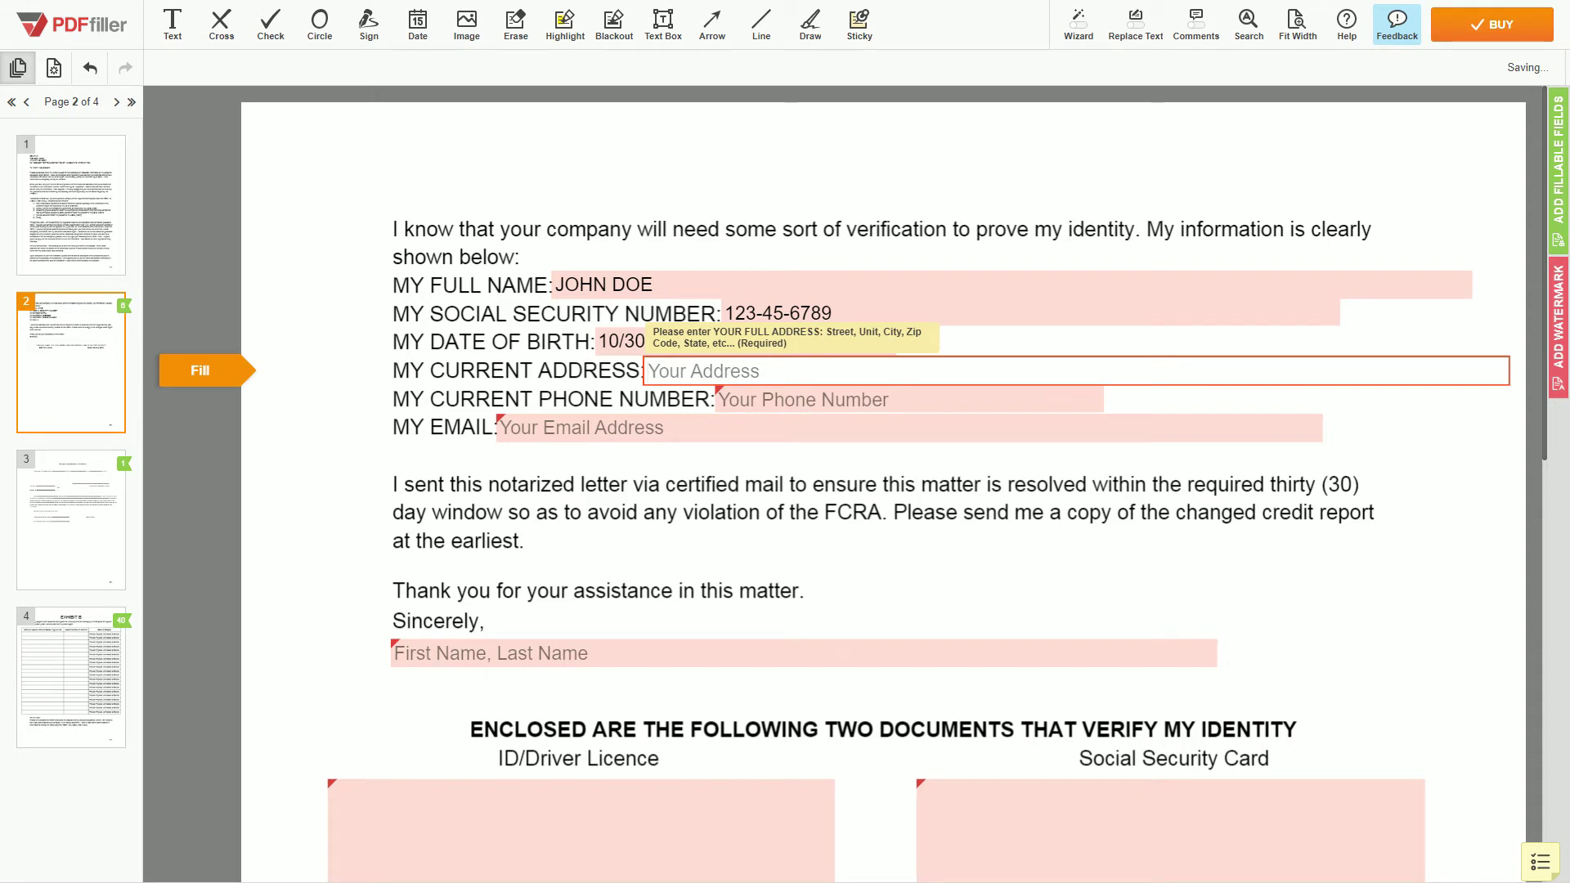
# Fill in the address, phone number, email and closing signature name.
pyautogui.write('123 EXAMPLE STR, UNIT 1, NE')
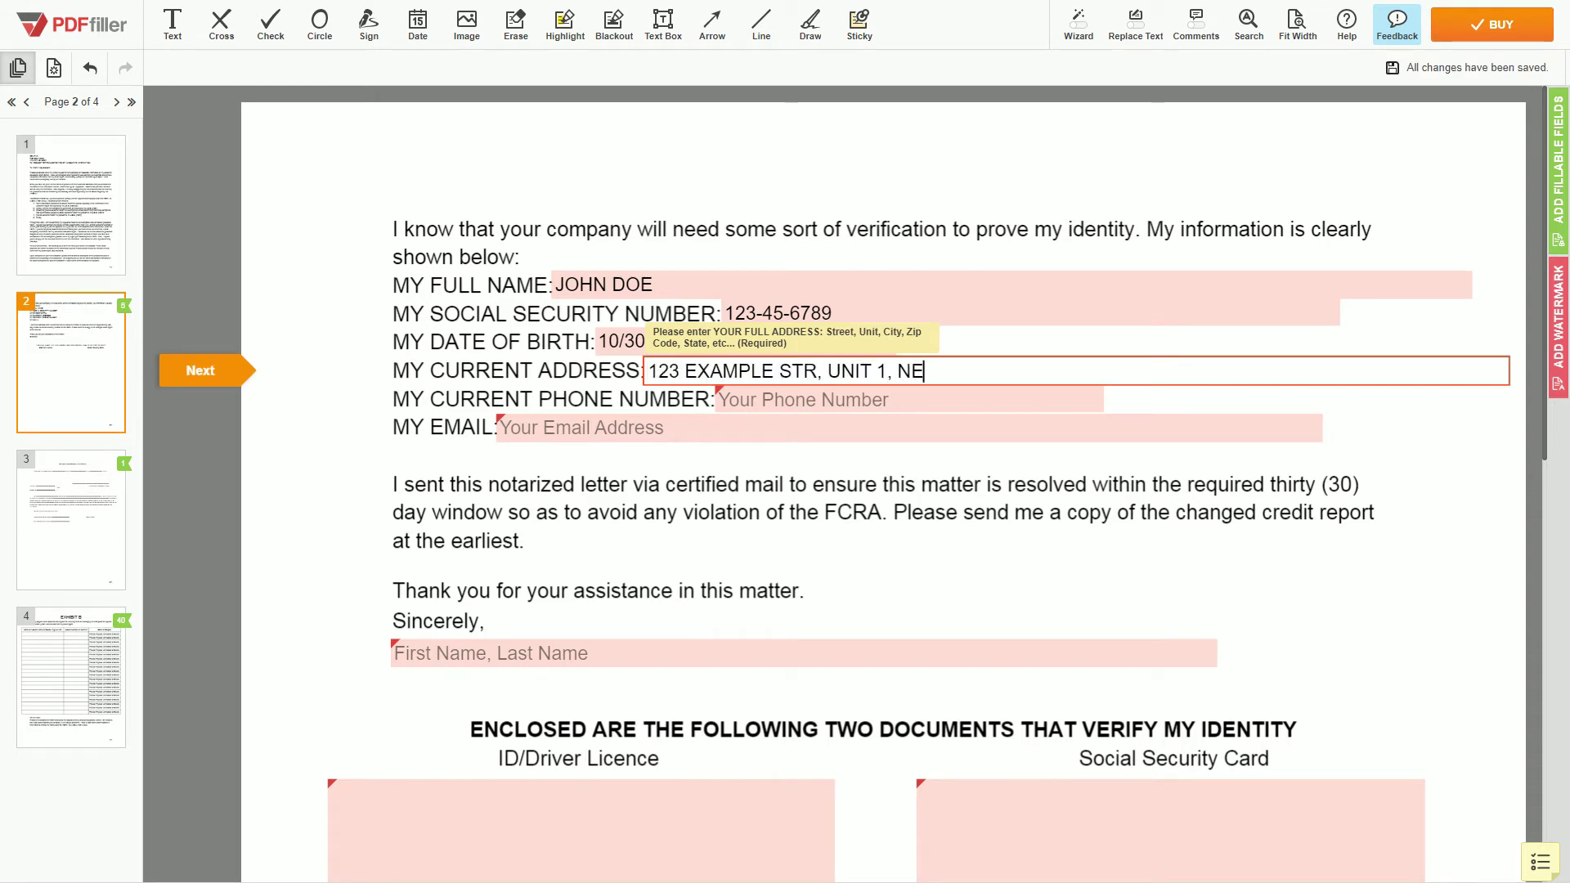
pyautogui.write('W YORK, NY 123456')
pyautogui.press('Tab')
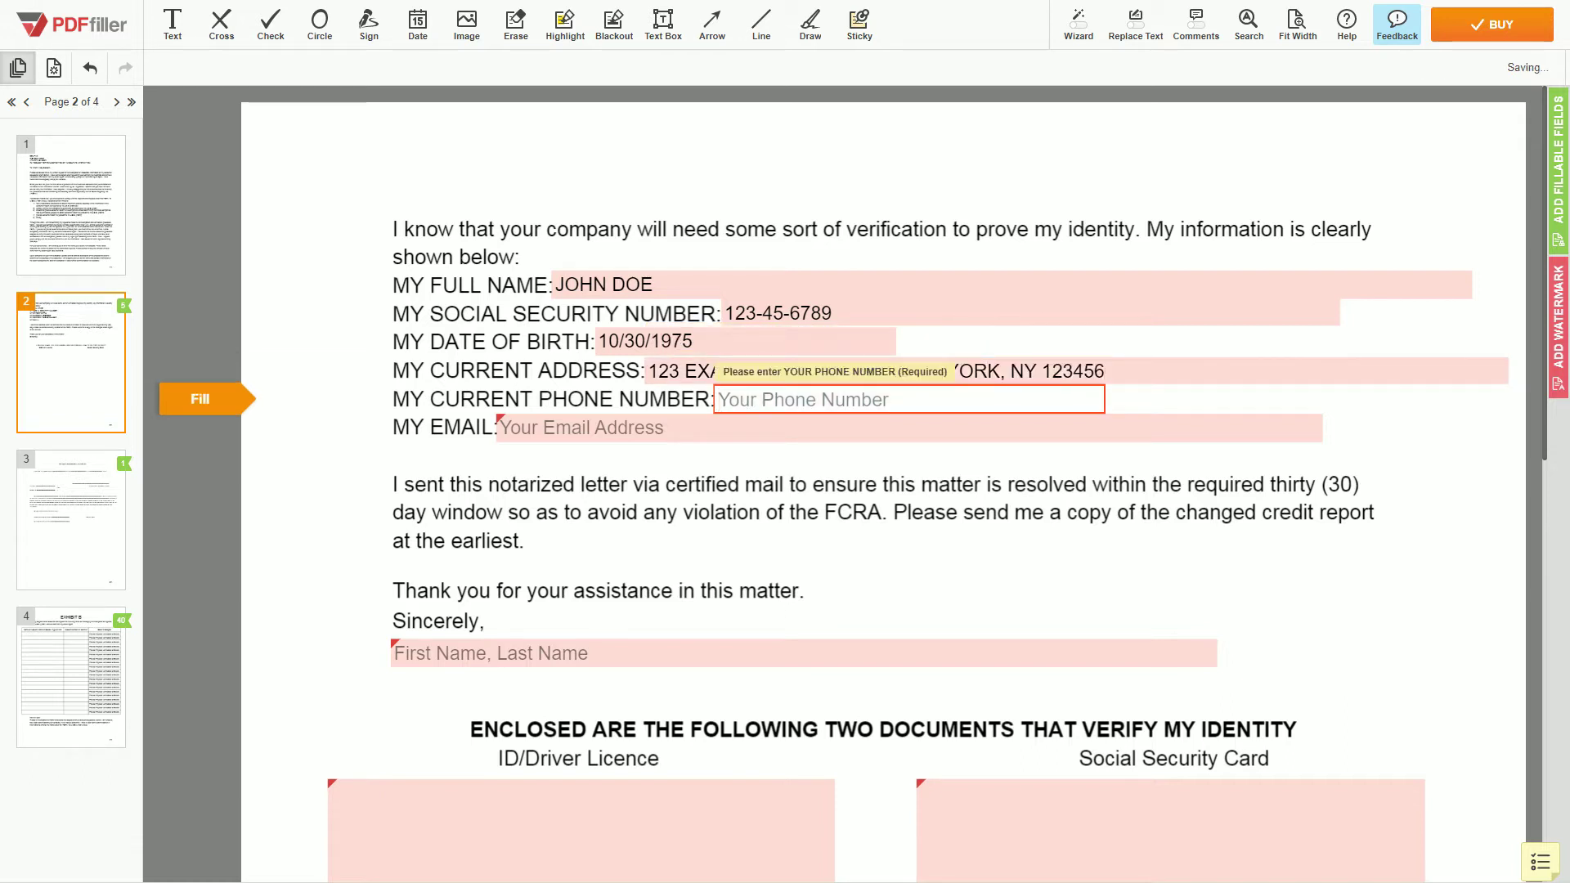
pyautogui.write('123-456-7')
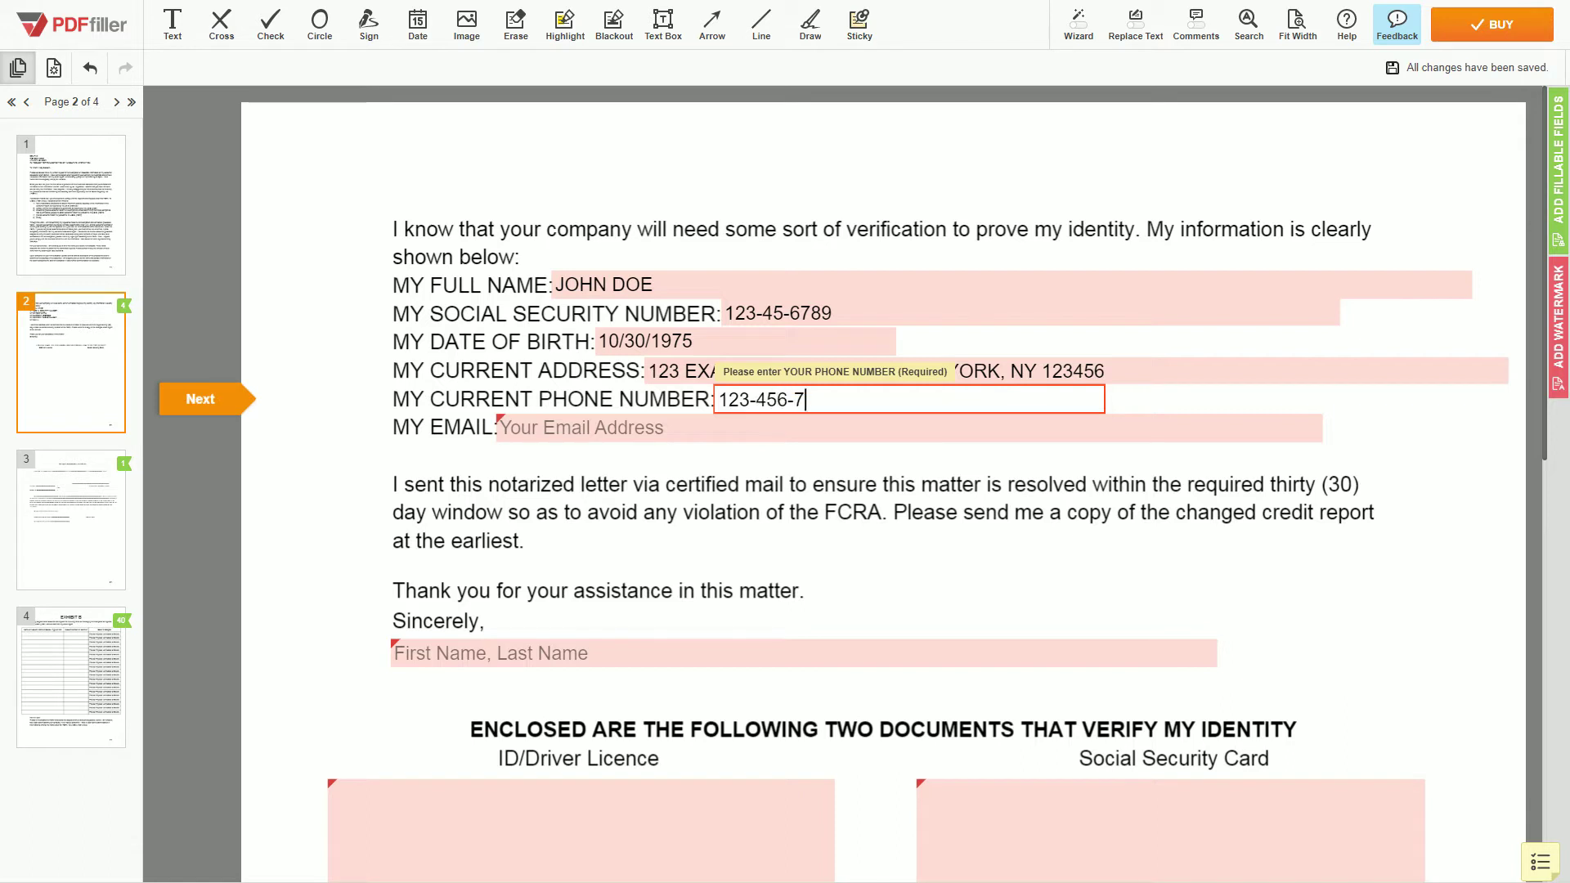
pyautogui.write('890')
pyautogui.press('Tab')
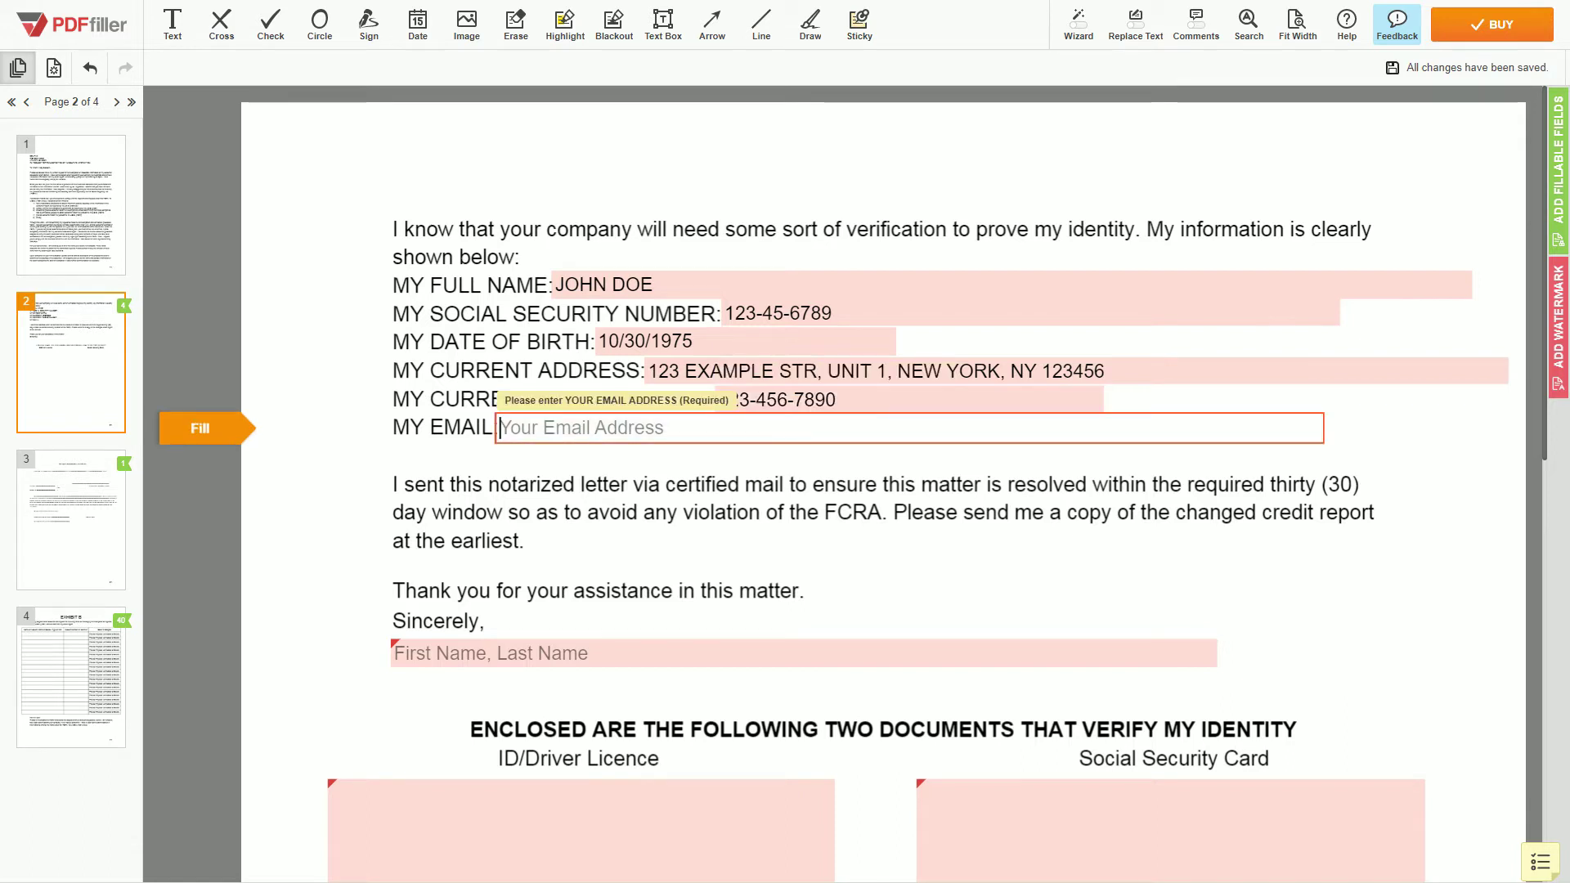
pyautogui.write('example@example.com')
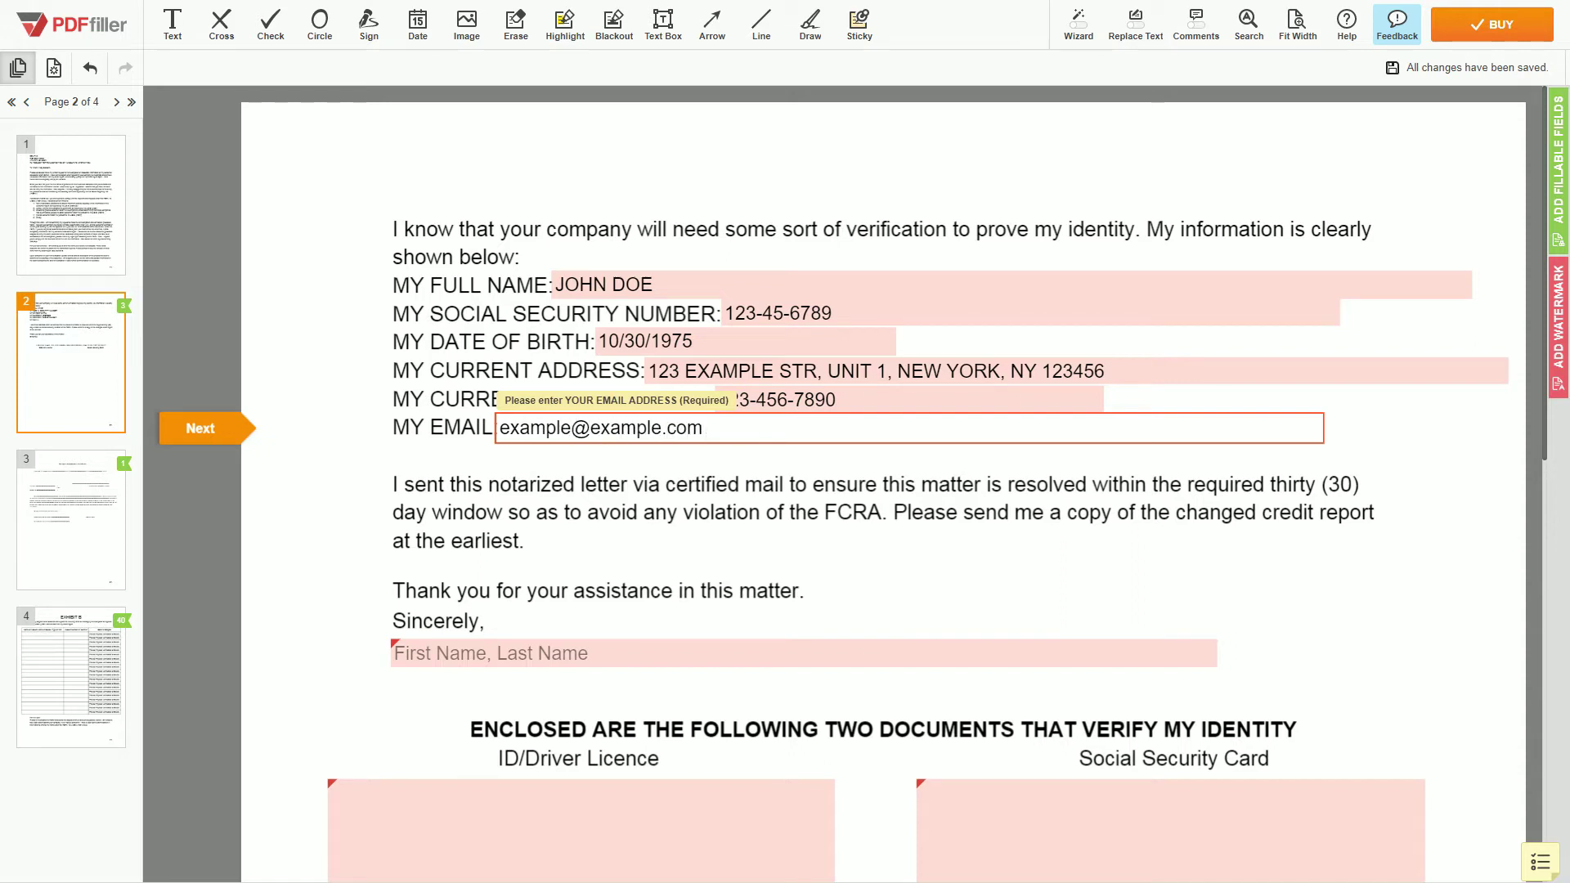
pyautogui.press('Tab')
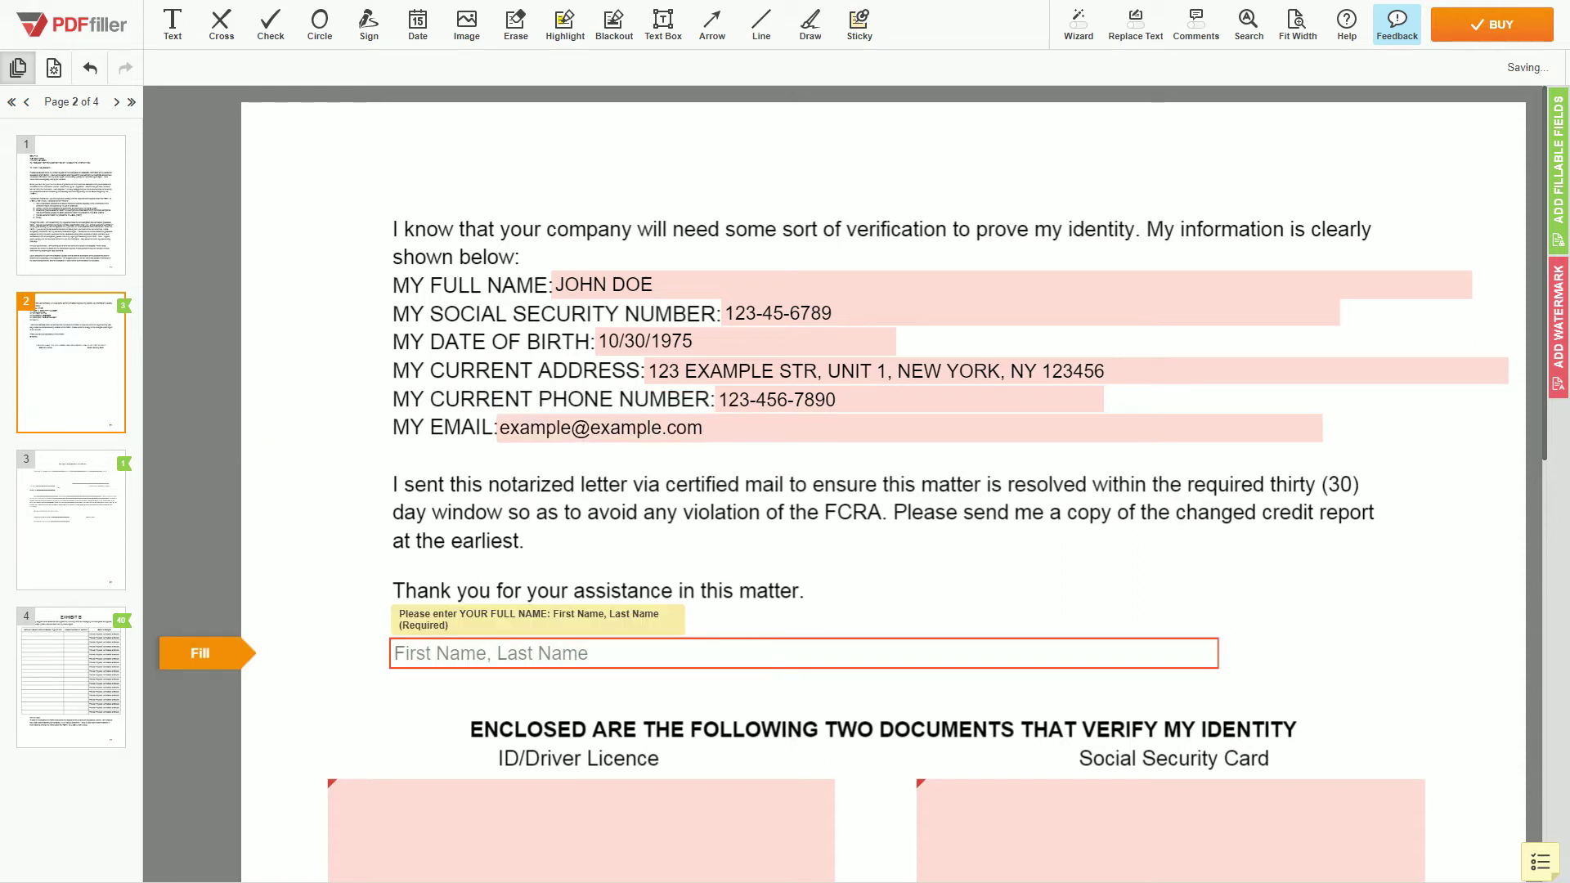
pyautogui.write('JOIHN DOE')
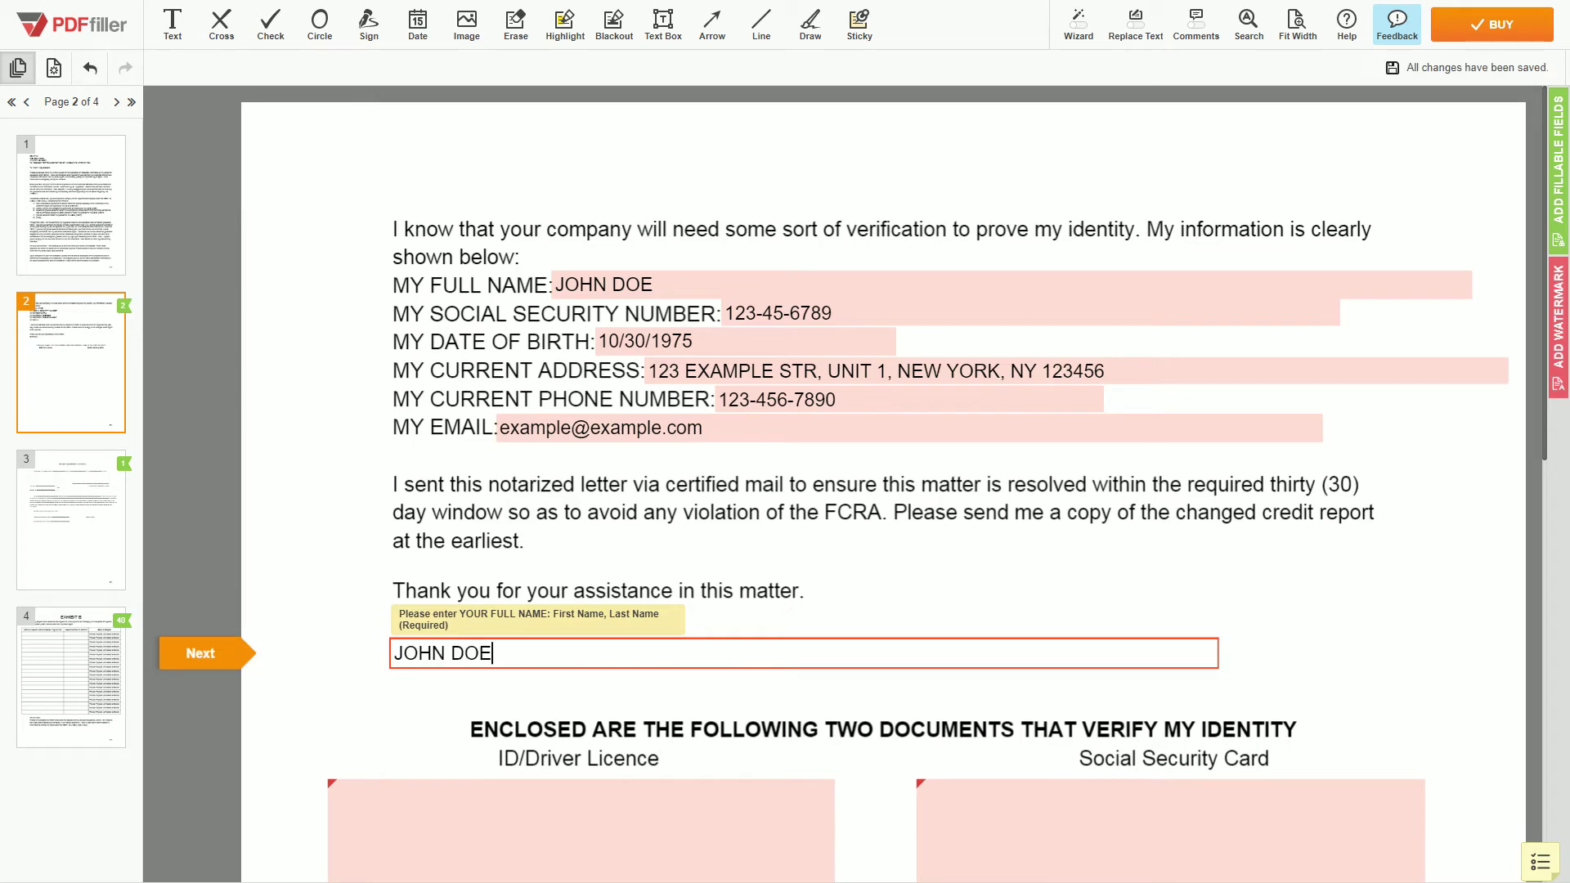
pyautogui.press('Tab')
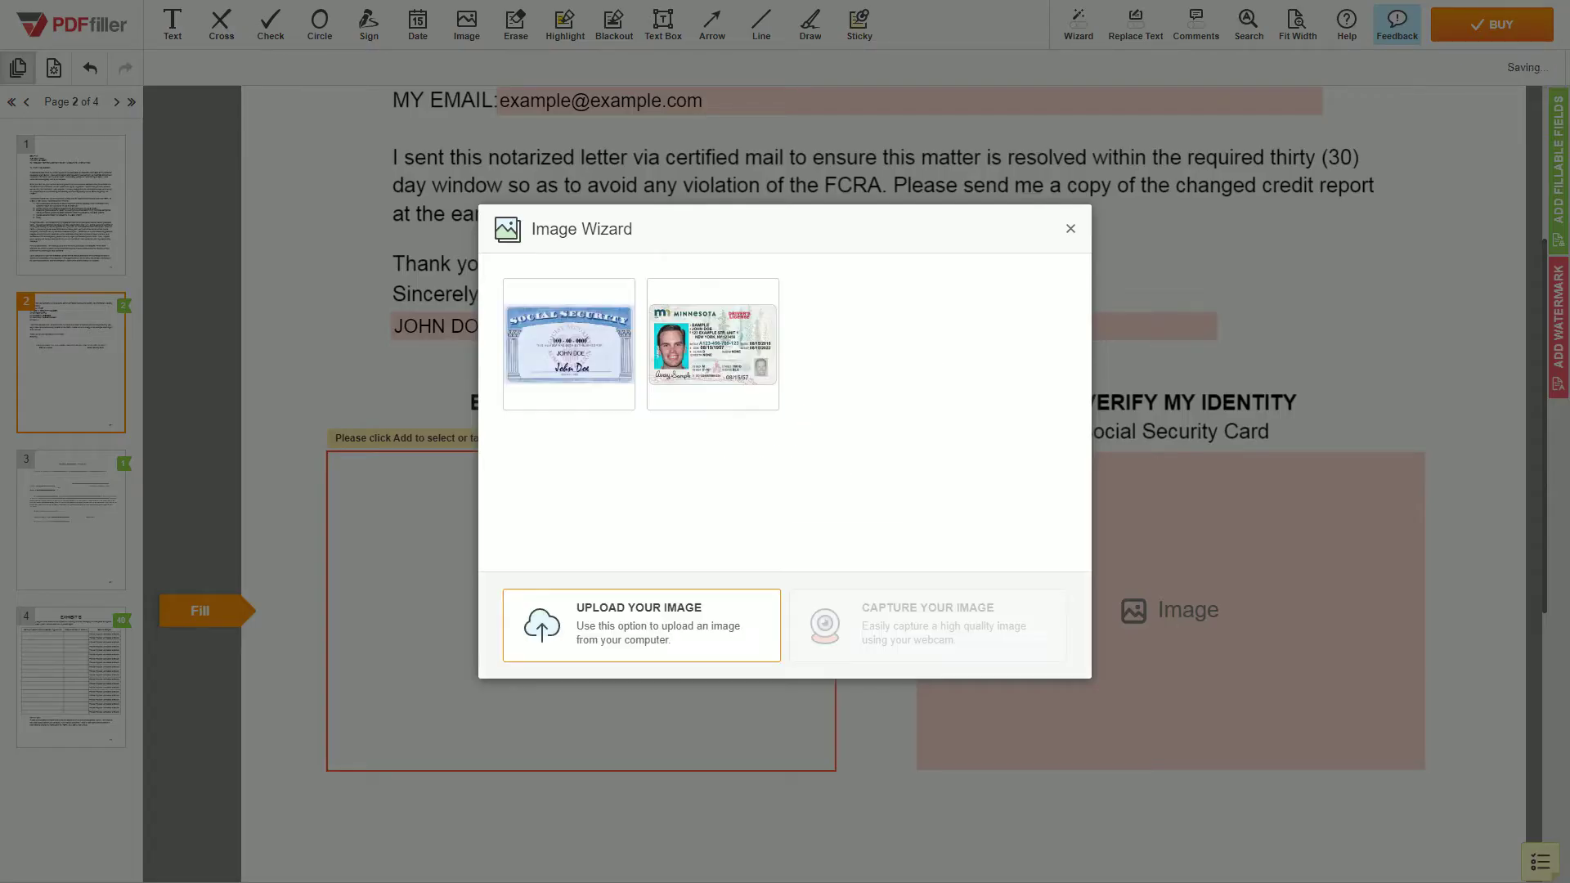
# Insert the driver licence picture into the ID box and the Social Security card picture into the second box.
pyautogui.click(712, 344)
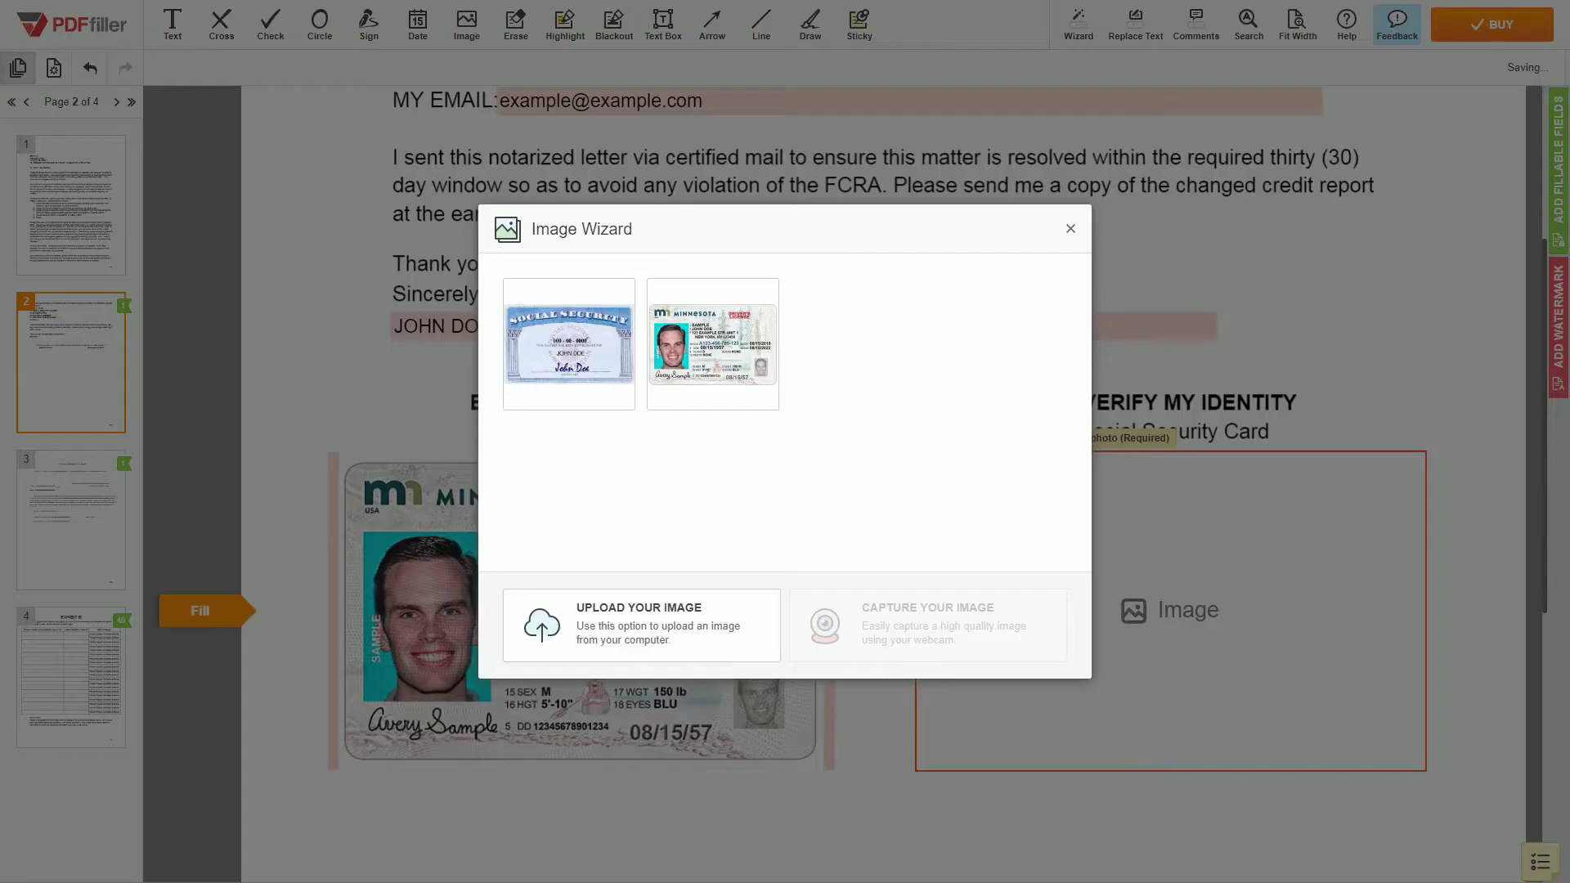
pyautogui.click(568, 343)
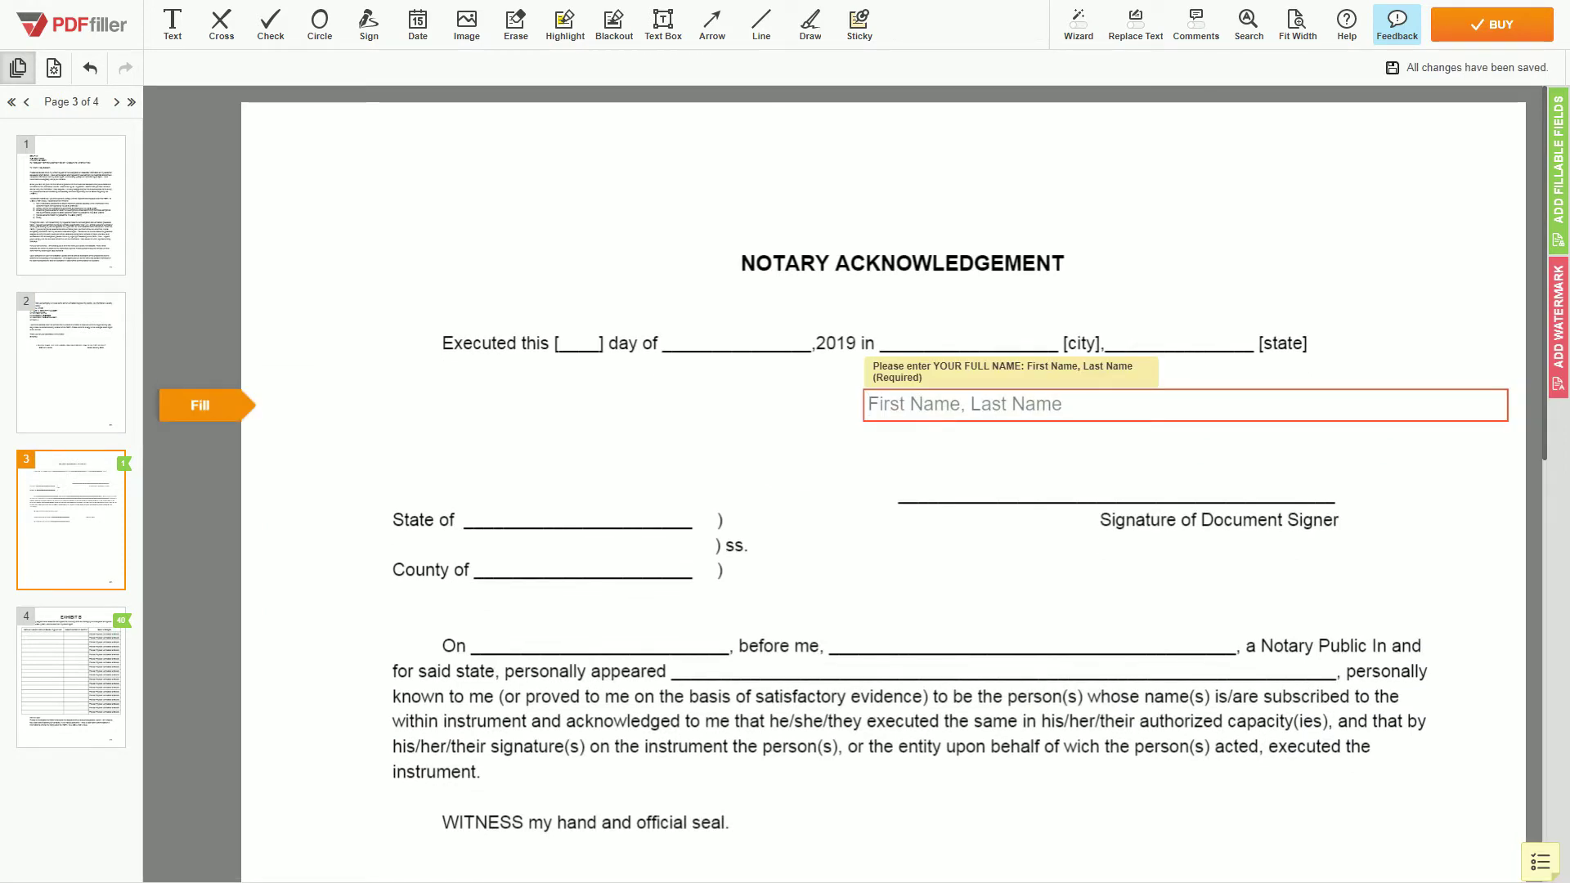
# Type the name into page 3's notary acknowledgement field, then jump to the Exhibit B table.
pyautogui.write('JOHN DOE')
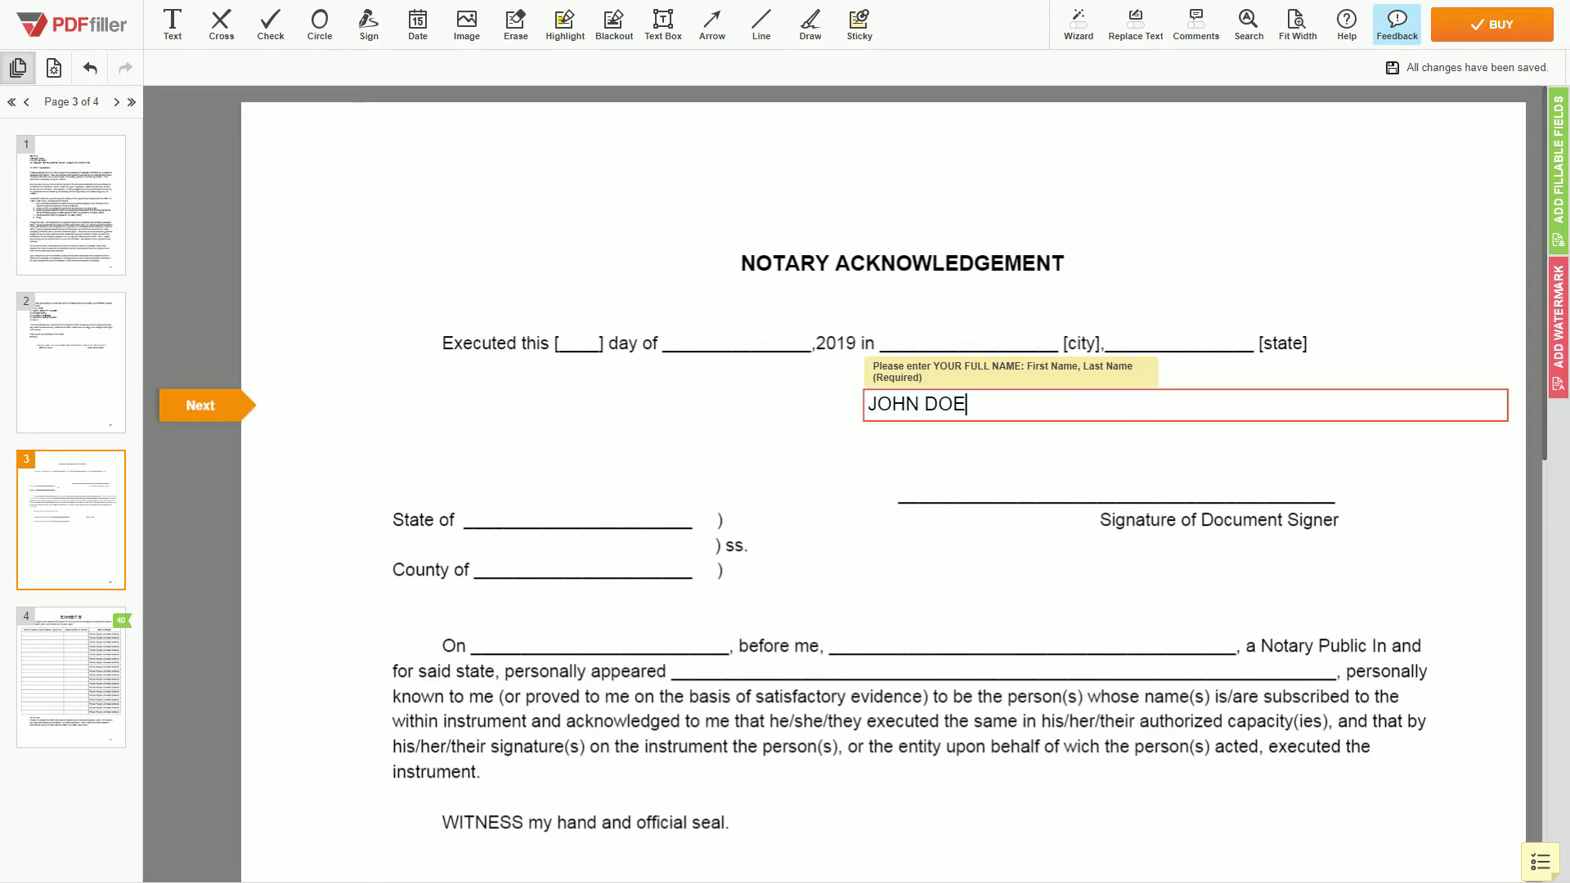
pyautogui.scroll(-15, 883, 483)
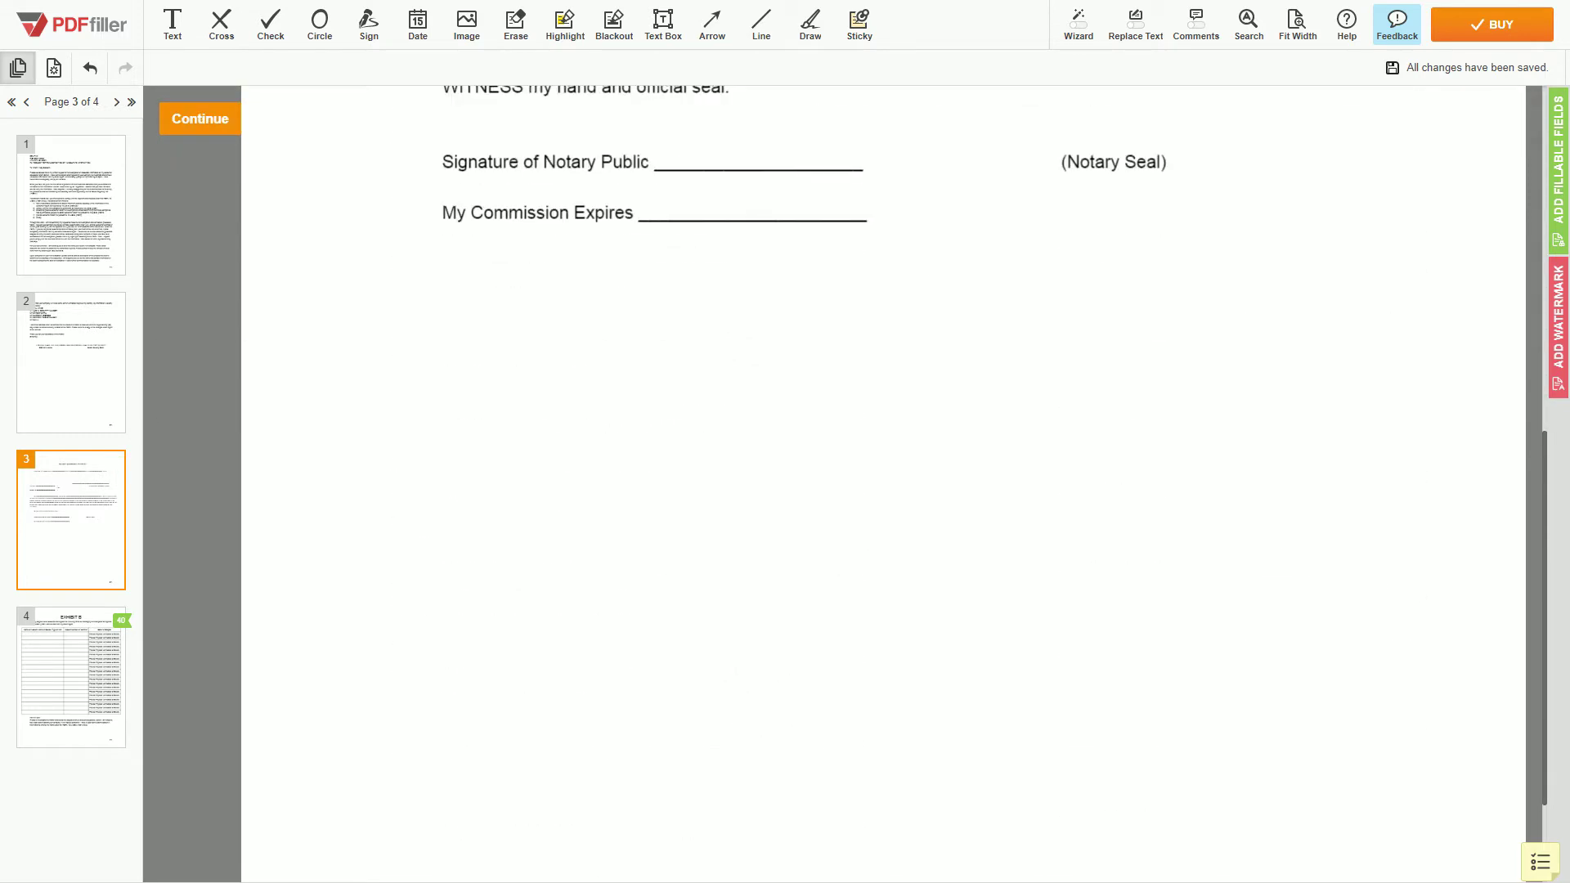
pyautogui.press('Tab')
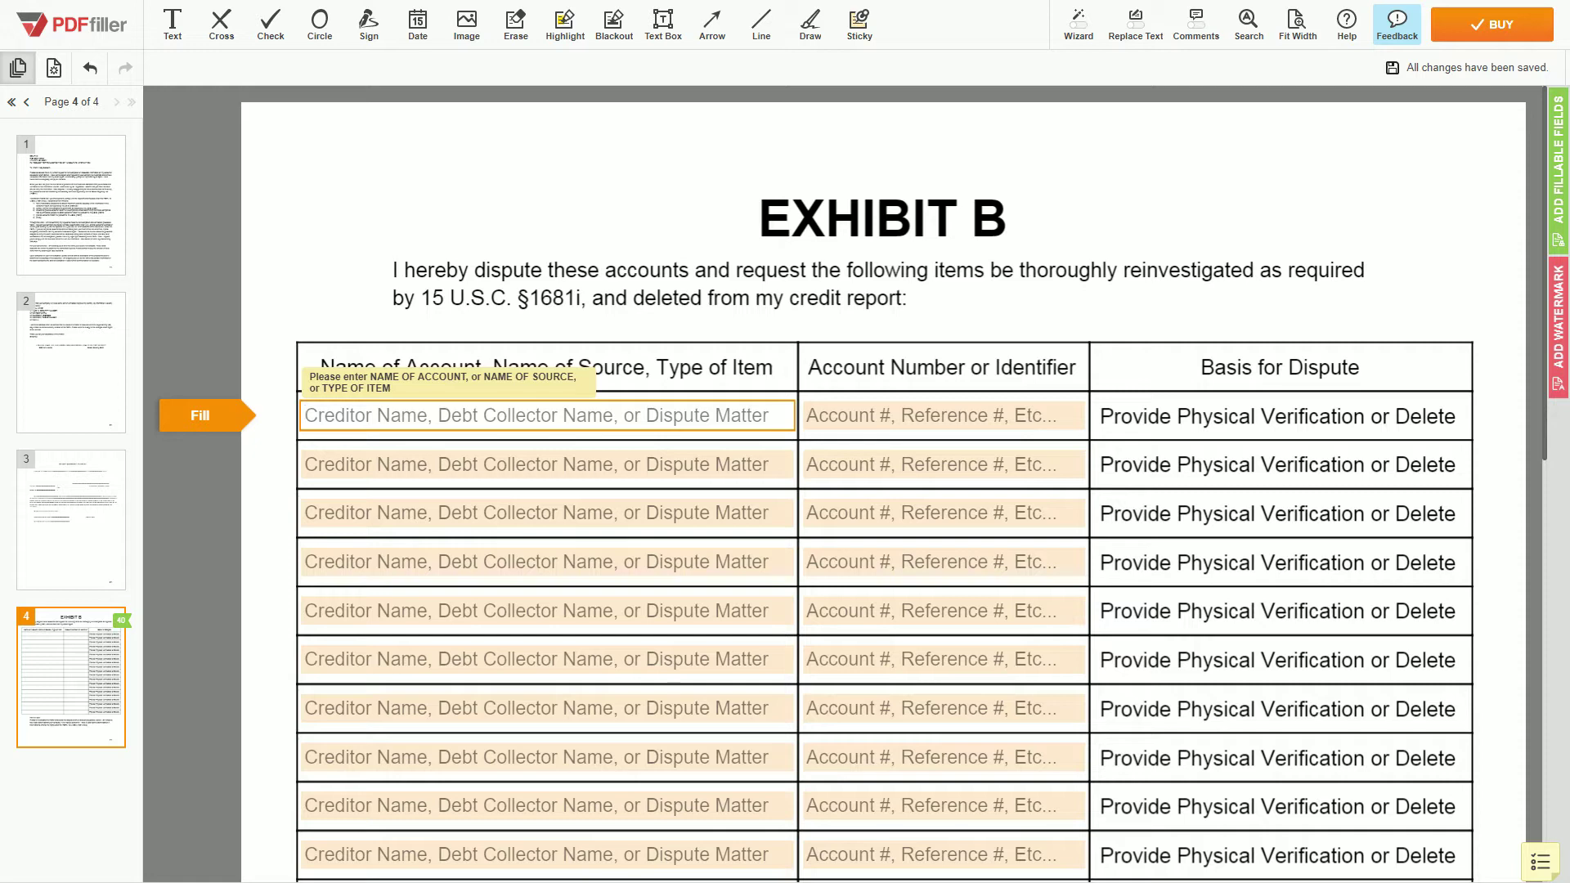
# Fill Exhibit B row 1 with Creditor Example LLC and its account number.
pyautogui.write('Creditop')
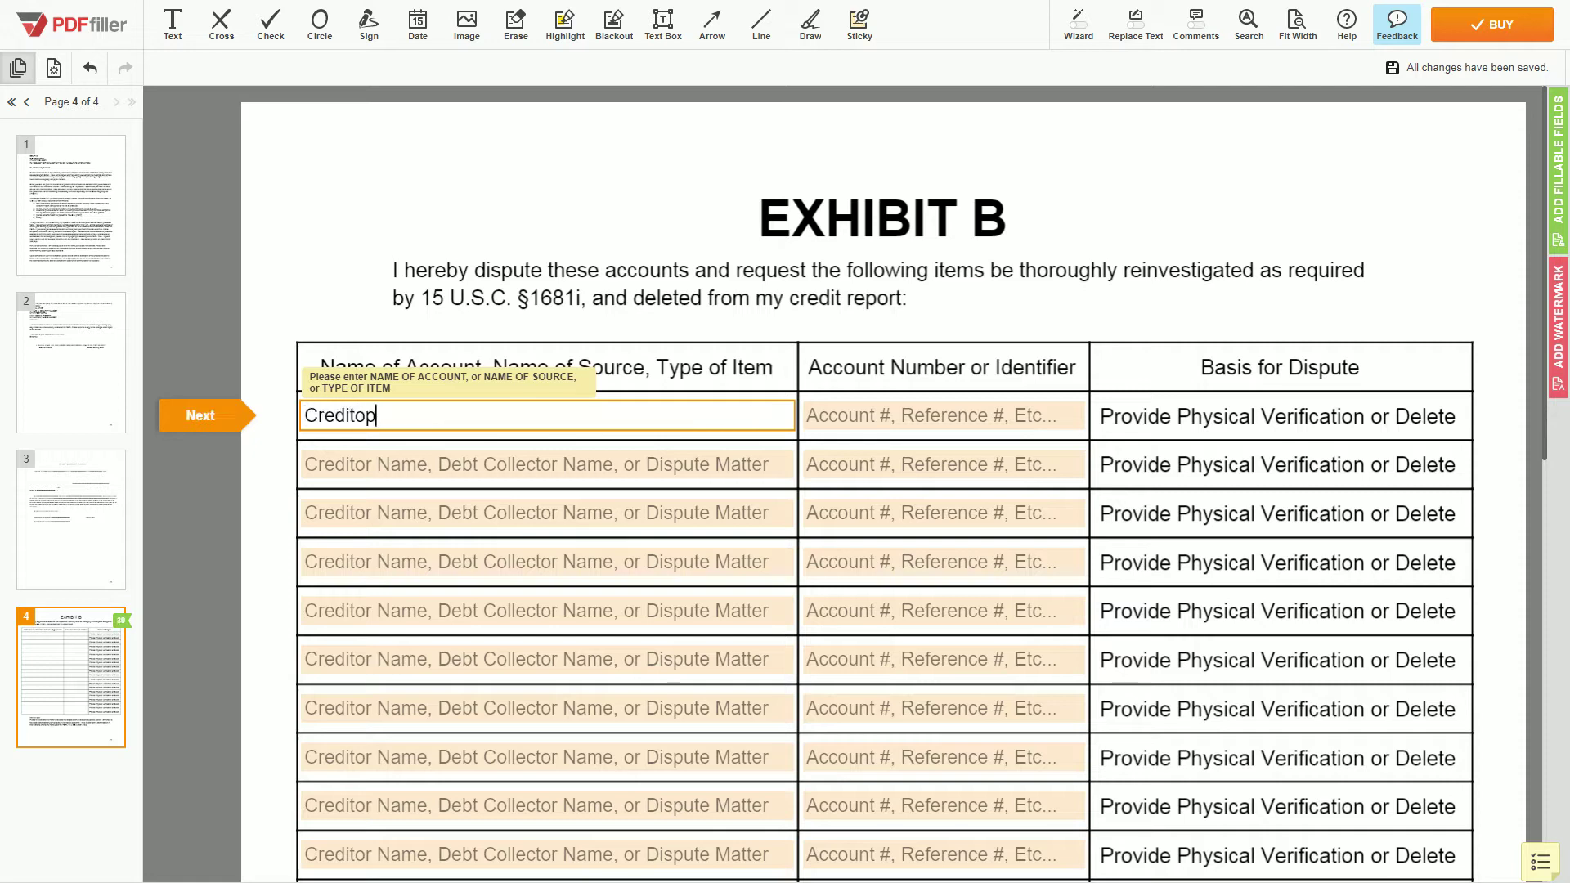
pyautogui.press('BackSpace')
pyautogui.write('r Example LLC')
pyautogui.press('Tab')
pyautogui.write('Account Number')
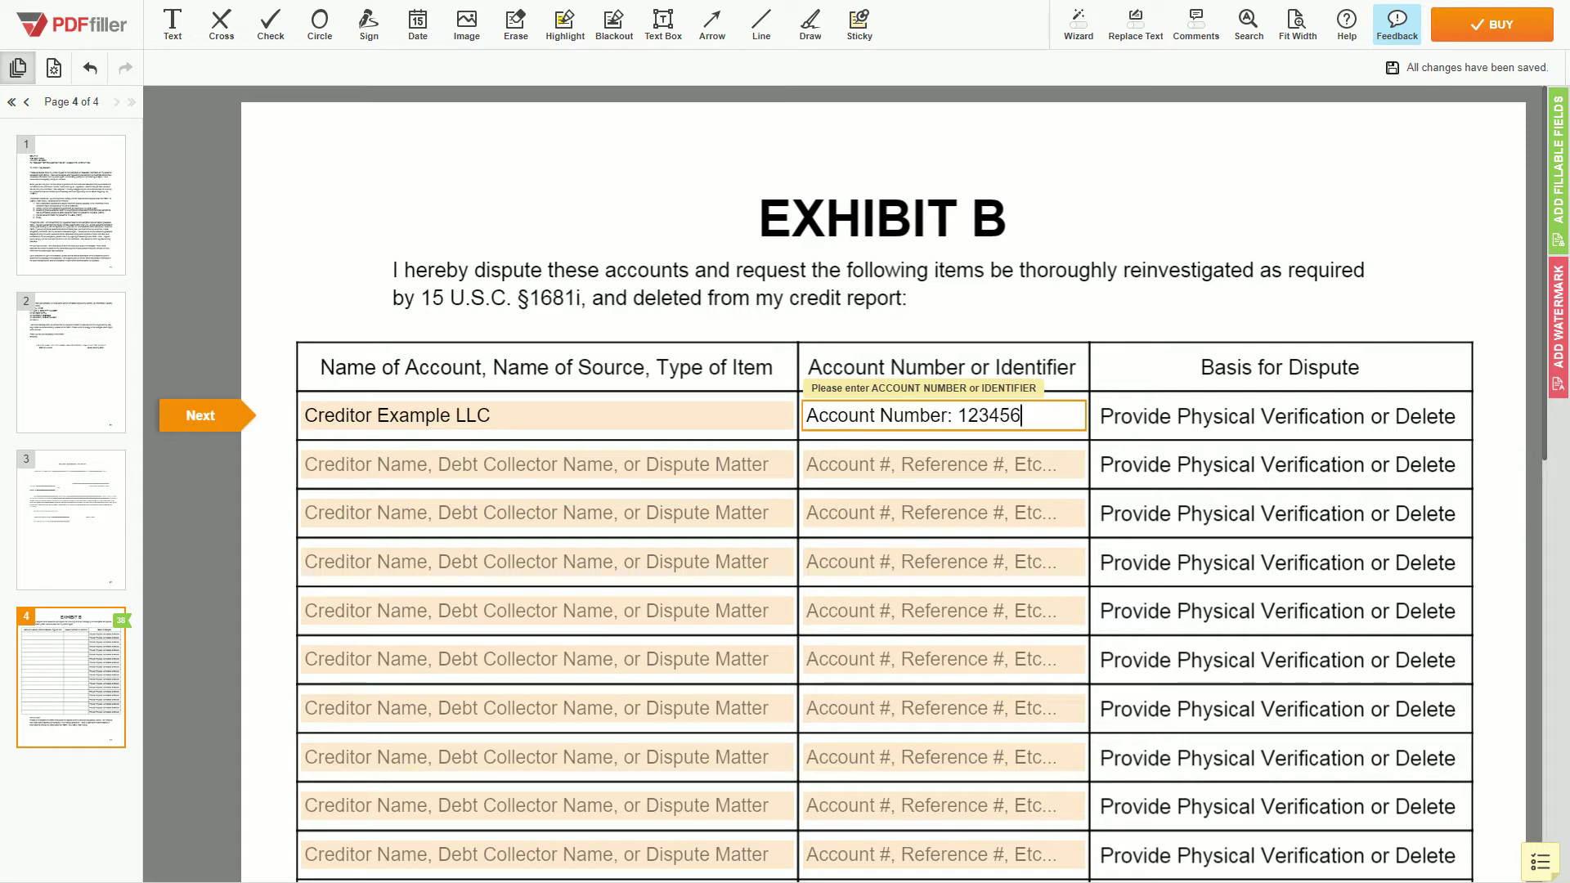
pyautogui.write(': 123456')
# Fill row 2 with Debt Collector Example LLC and its reference number, and start row 3 with Bank Example LLC, Unauthorized Inquiry.
pyautogui.press('Tab')
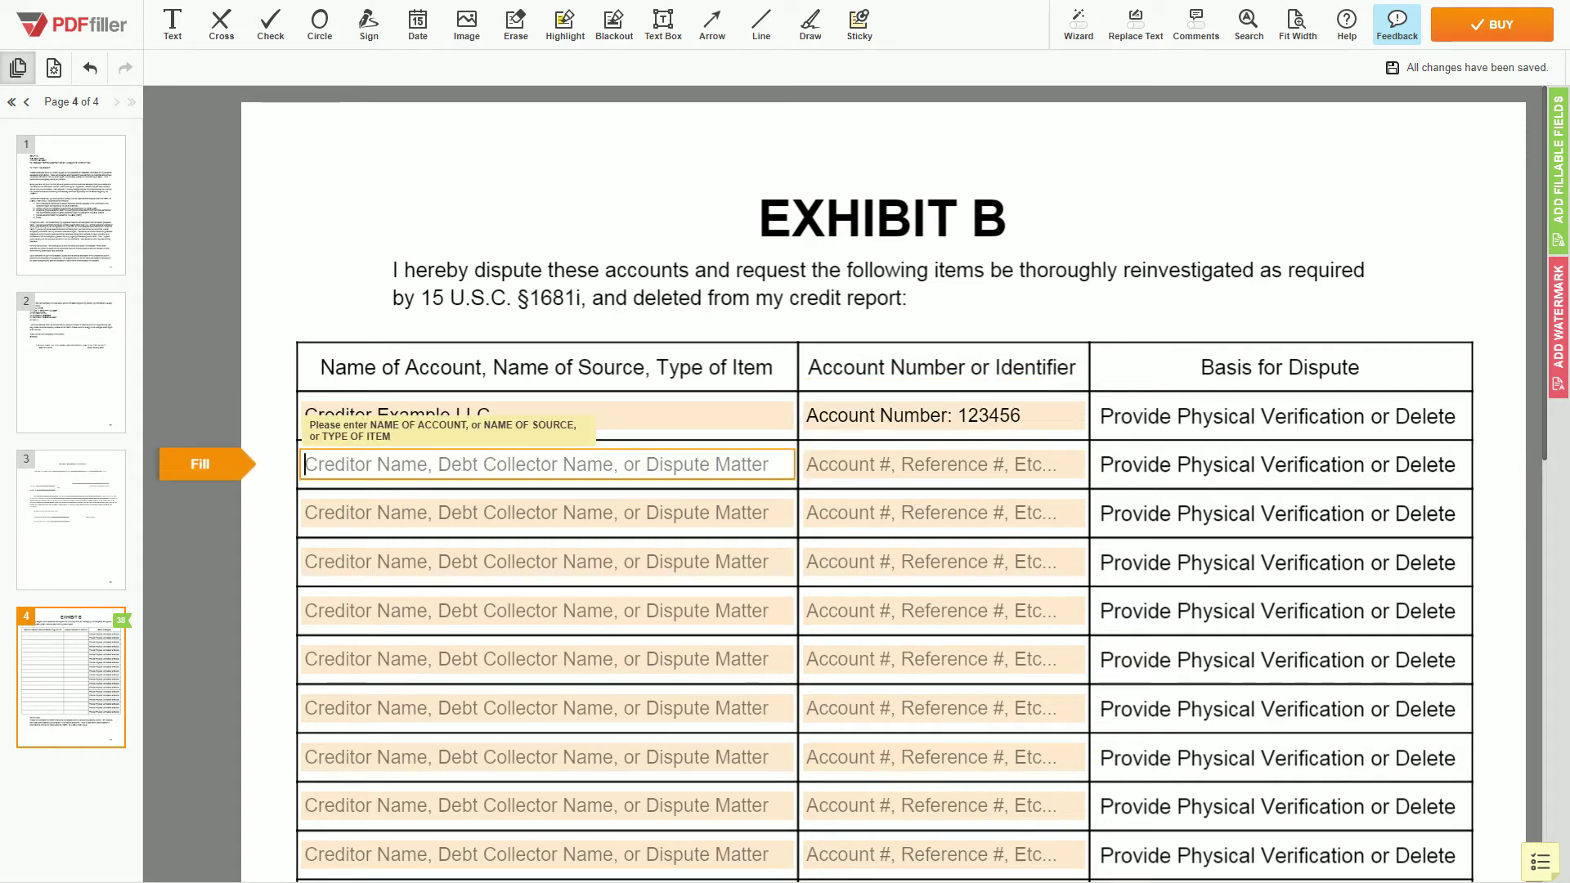
pyautogui.write('Debt Collector Example LLC')
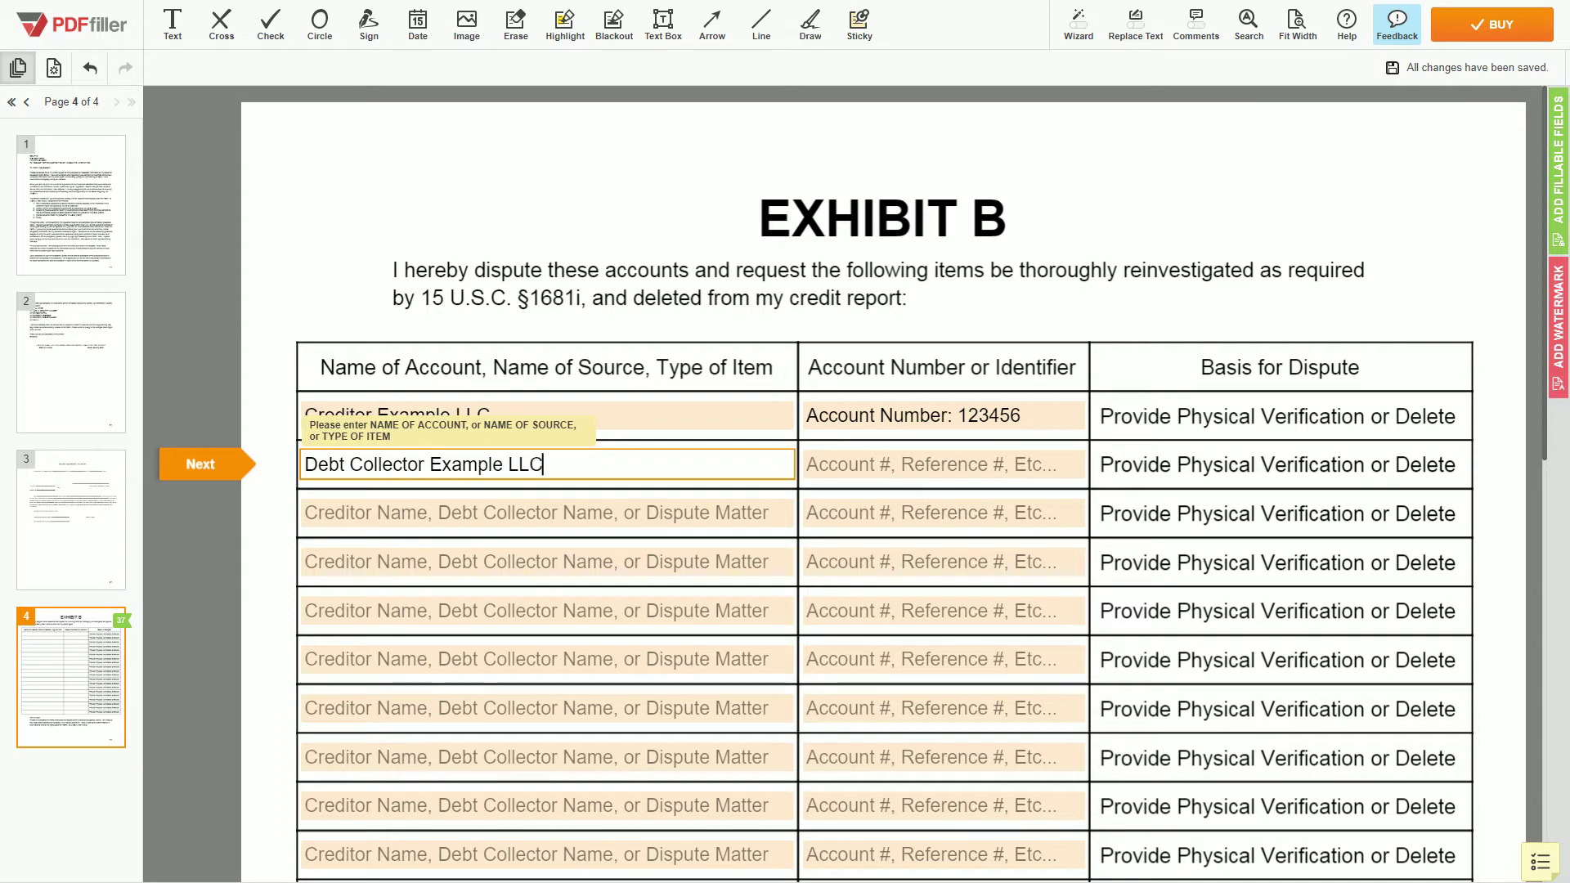
pyautogui.press('Tab')
pyautogui.write('Referenc')
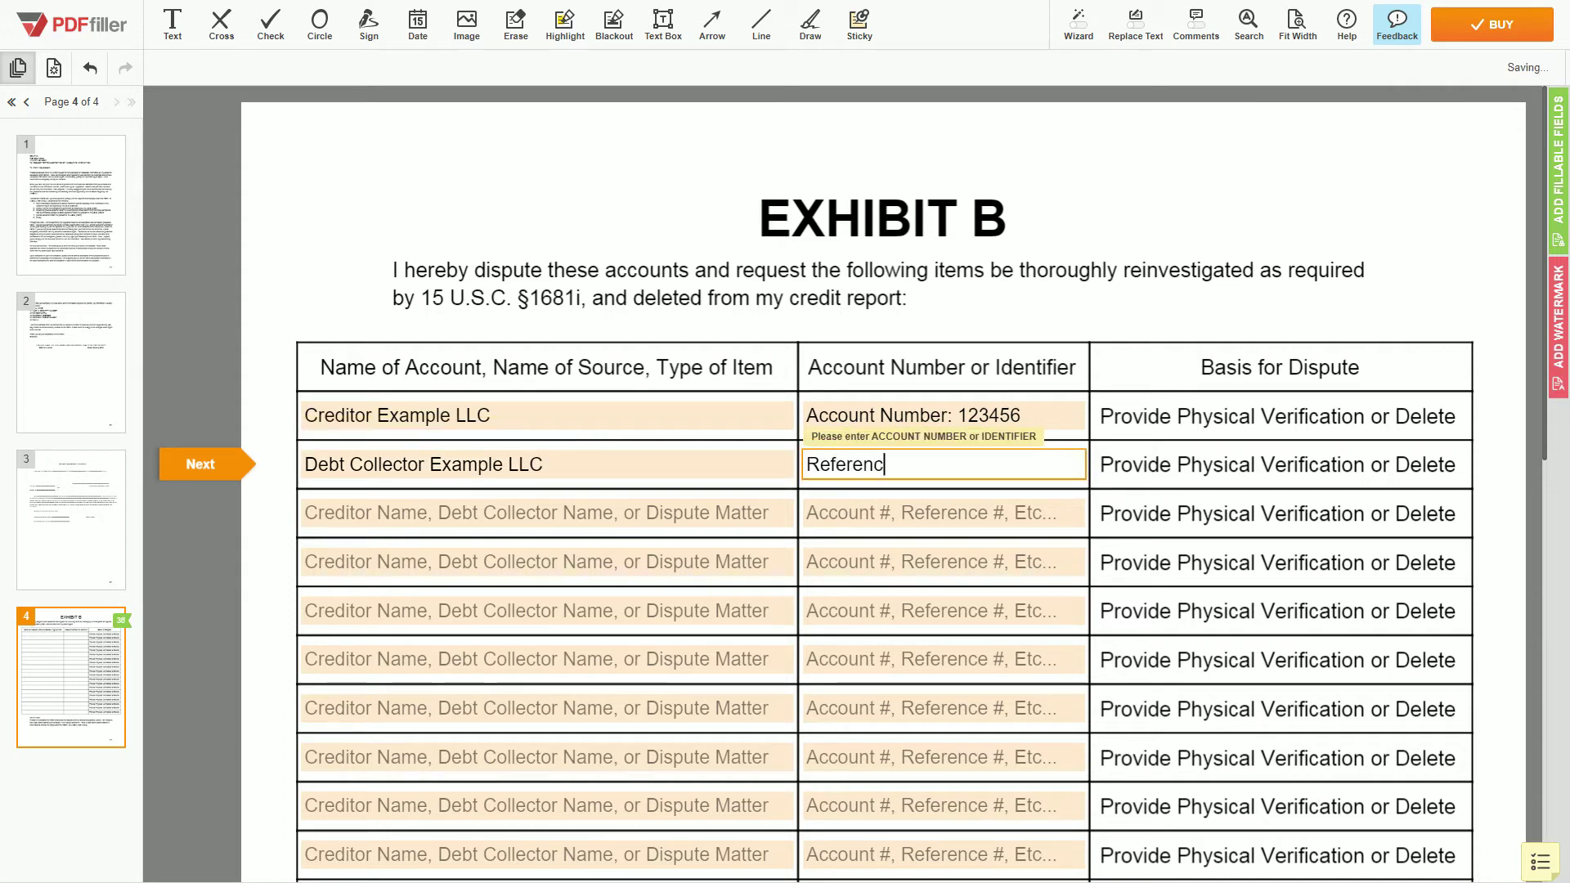
pyautogui.write('e Number: 567890')
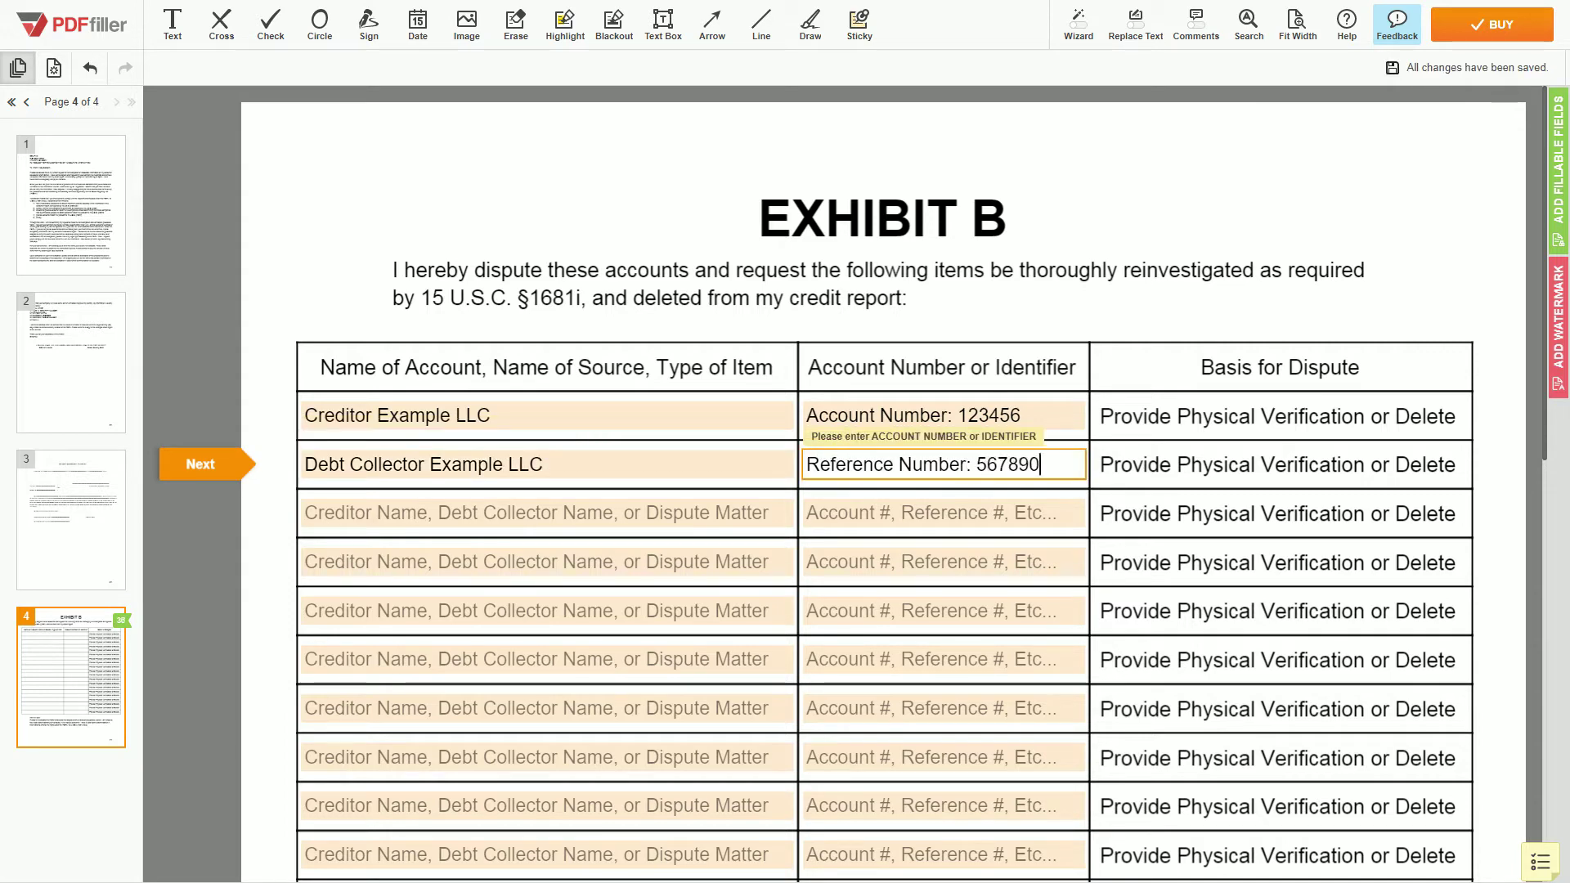
pyautogui.press('Tab')
pyautogui.write('Bank Example LLC, Unauthorize')
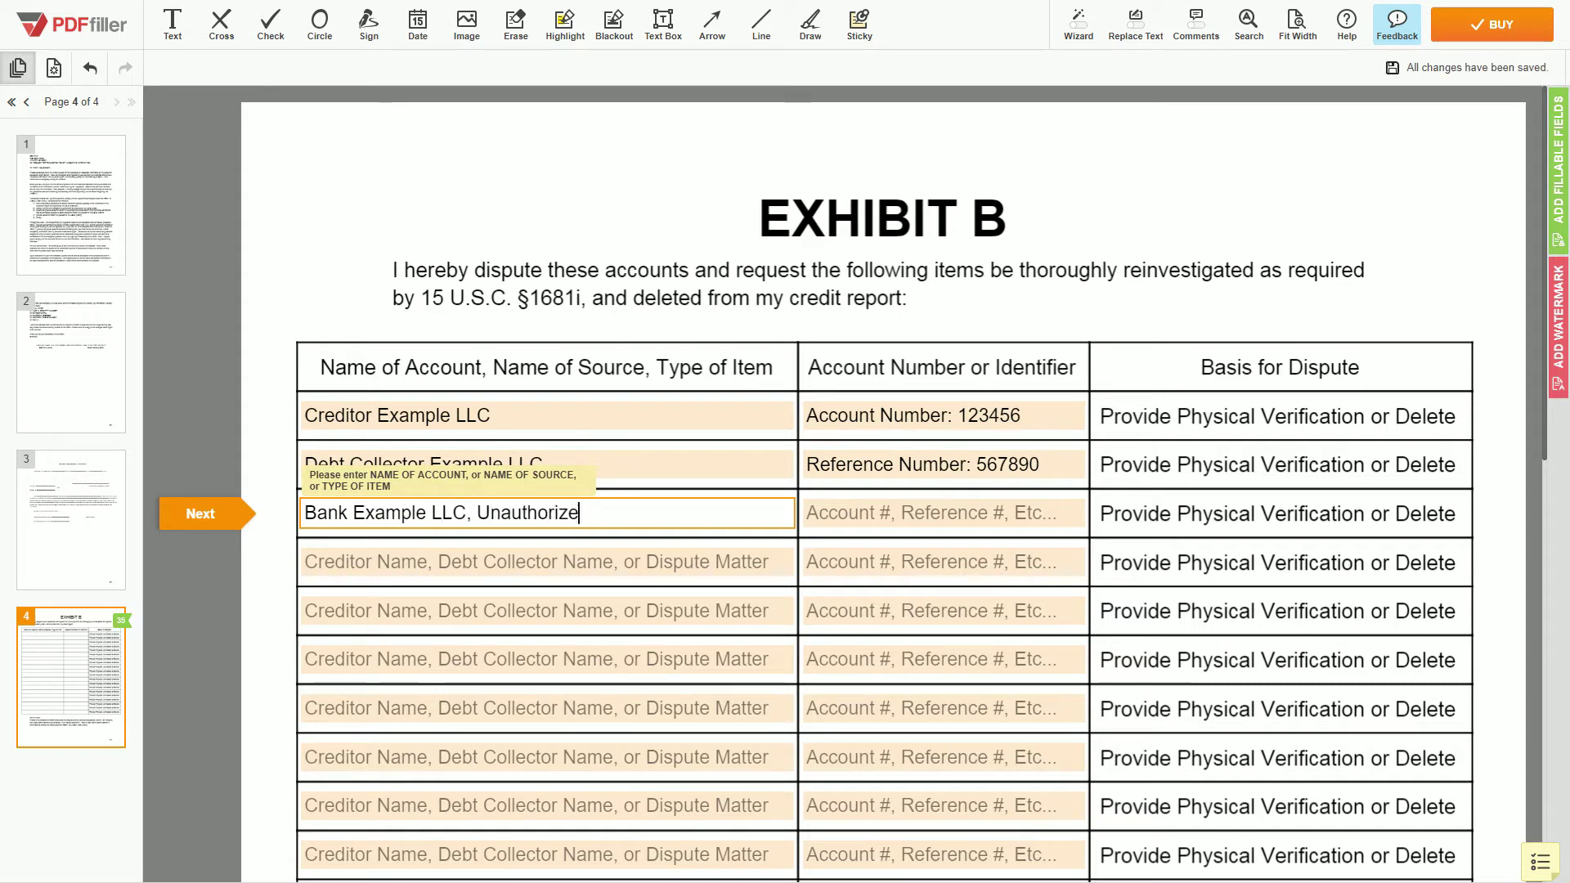
pyautogui.write('d Inquiry')
# Add the 11/01/2019 inquiry date to row 3, and a street address marked Erroneous Address to row 4.
pyautogui.press('Tab')
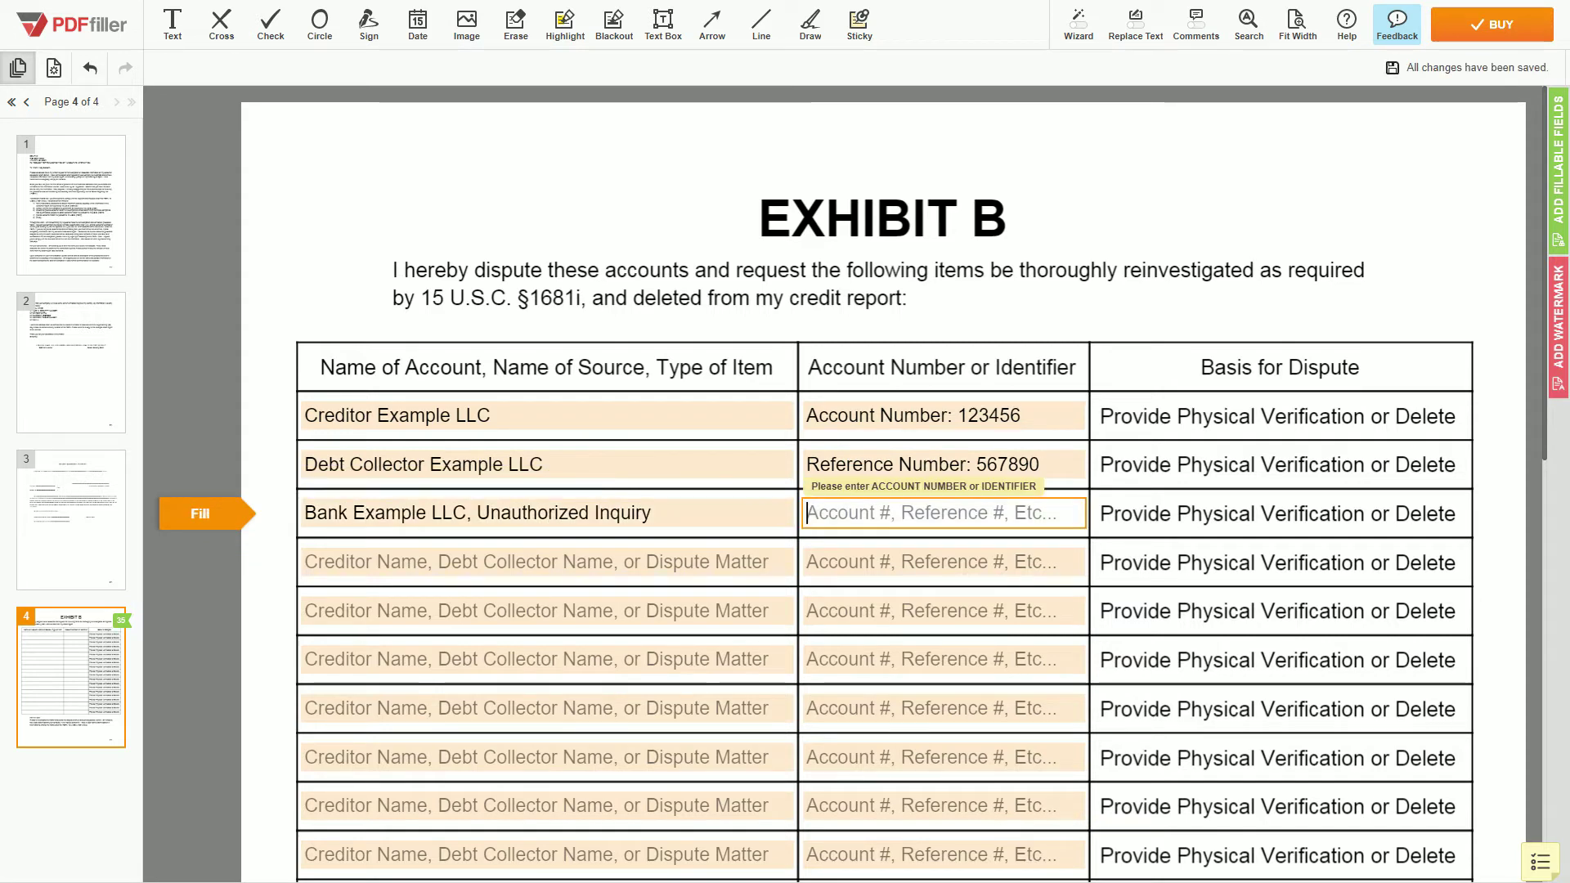
pyautogui.write('Date of Inquiry:')
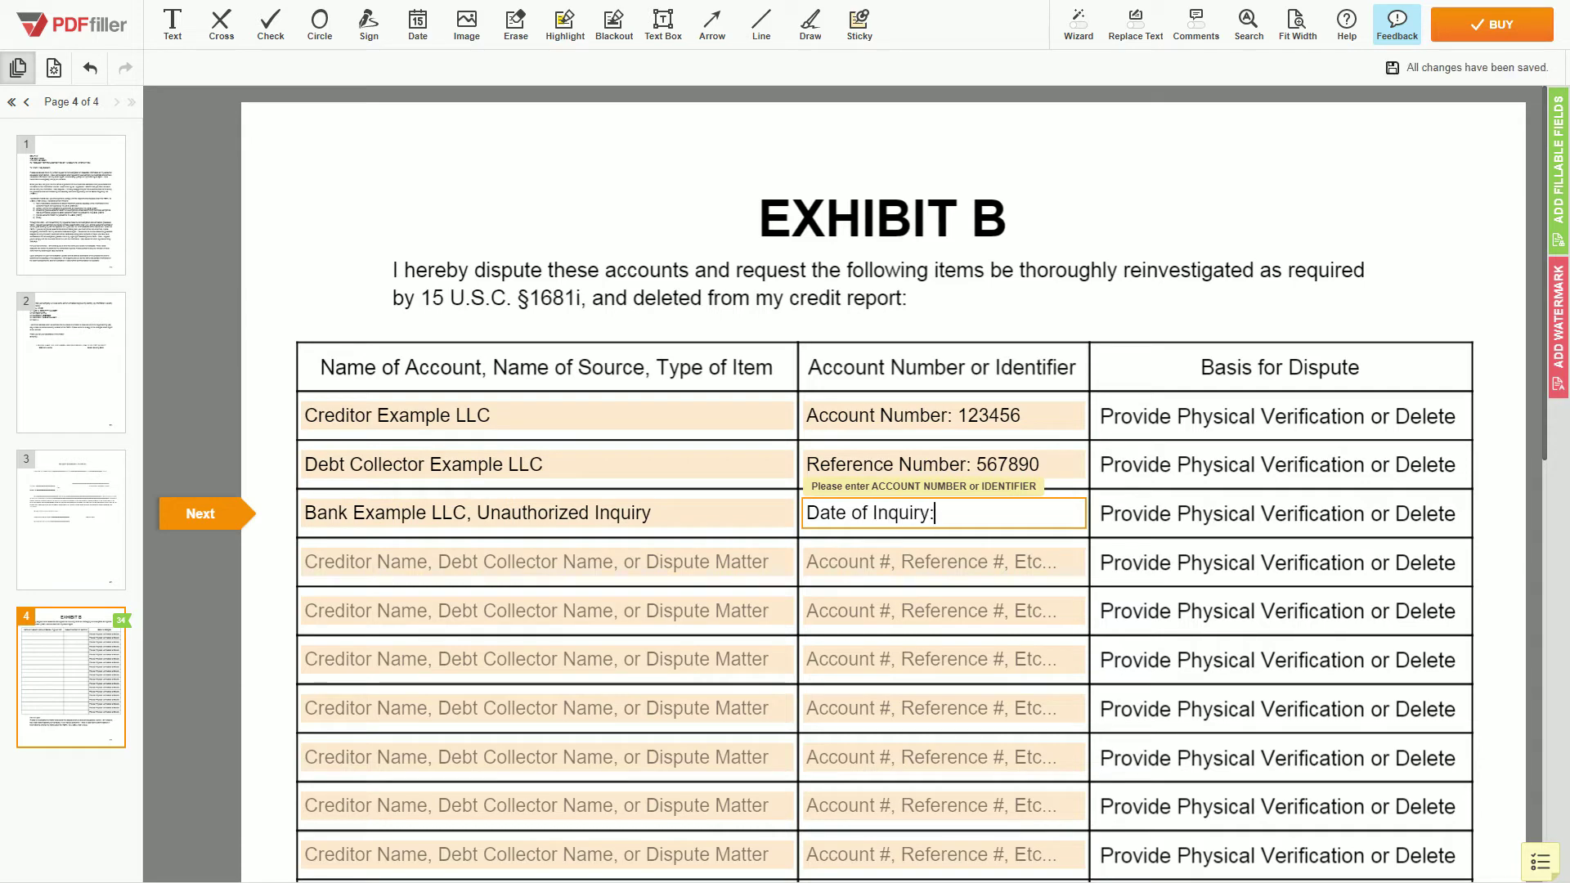
pyautogui.write(' 11/01/2019')
pyautogui.press('Tab')
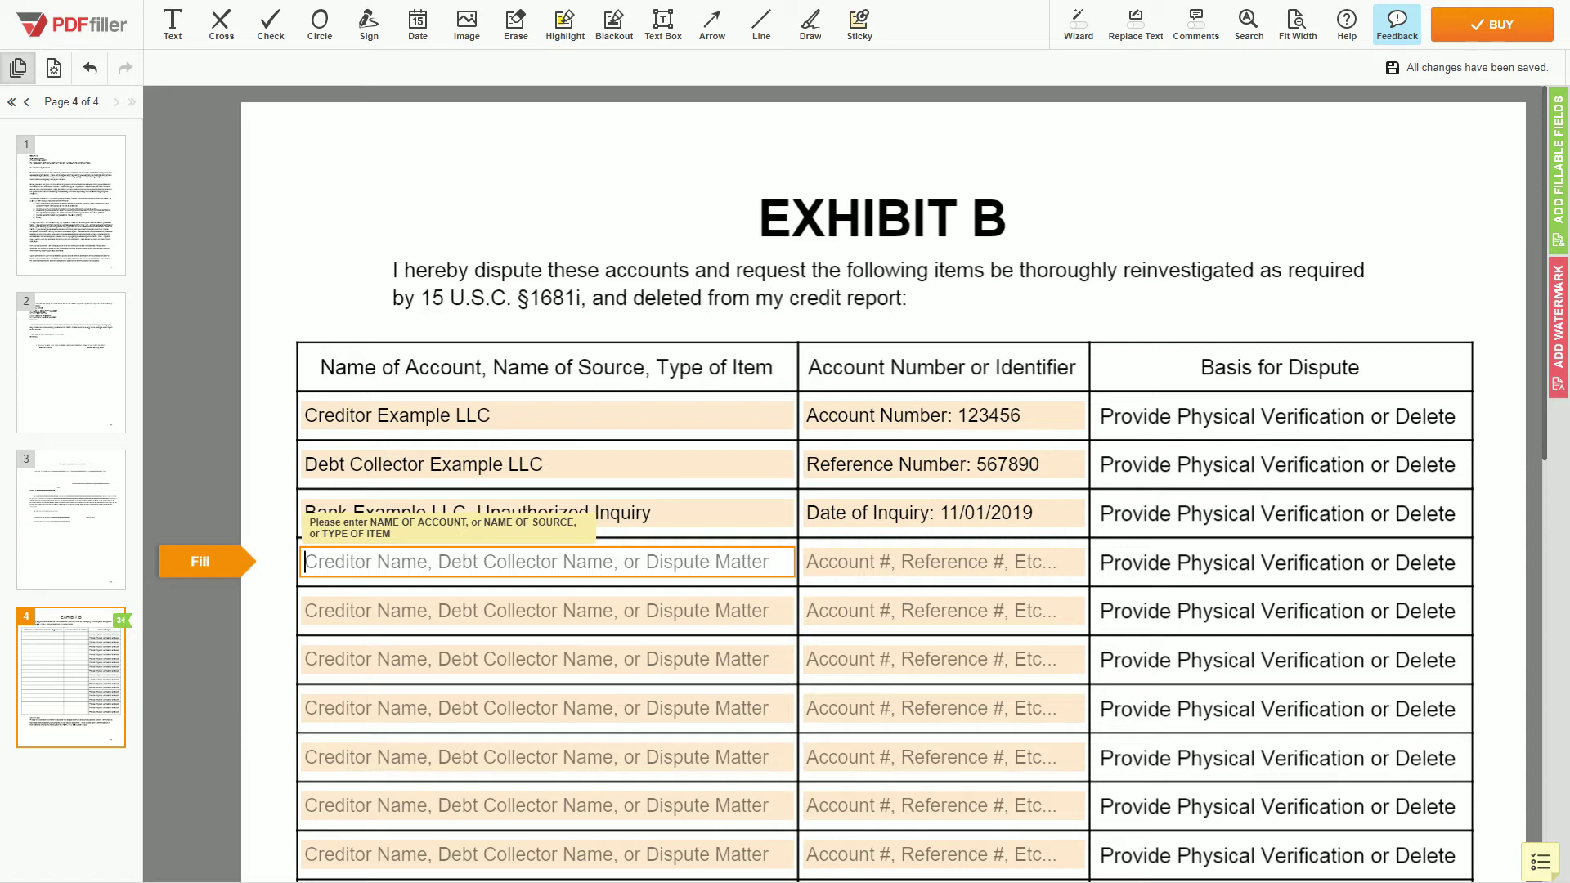
pyautogui.write('111 Exampl')
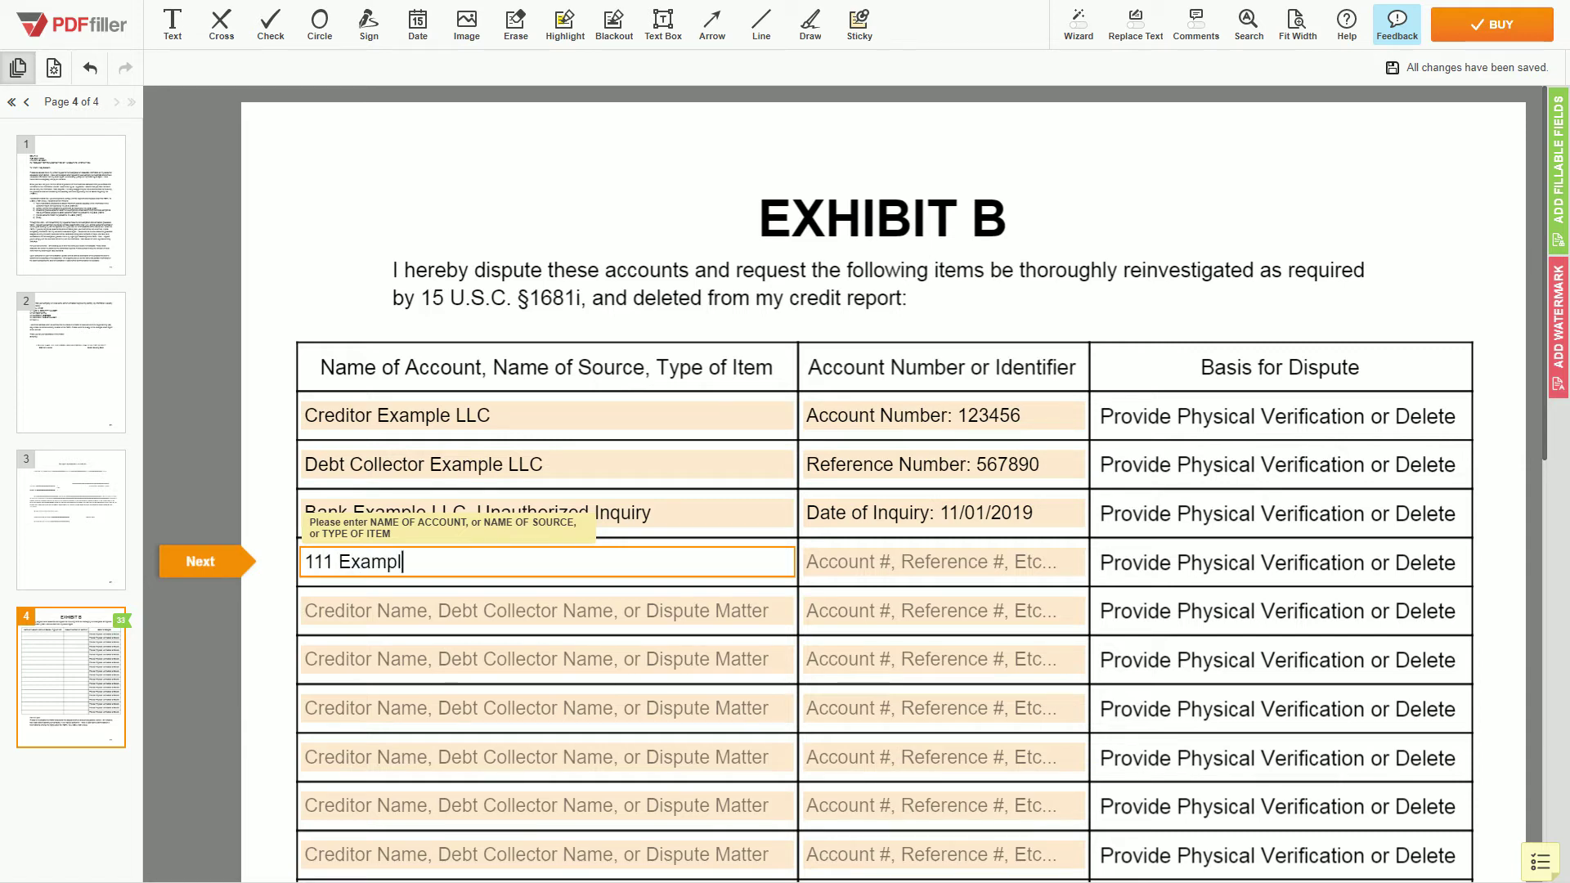
pyautogui.write('e Street, ')
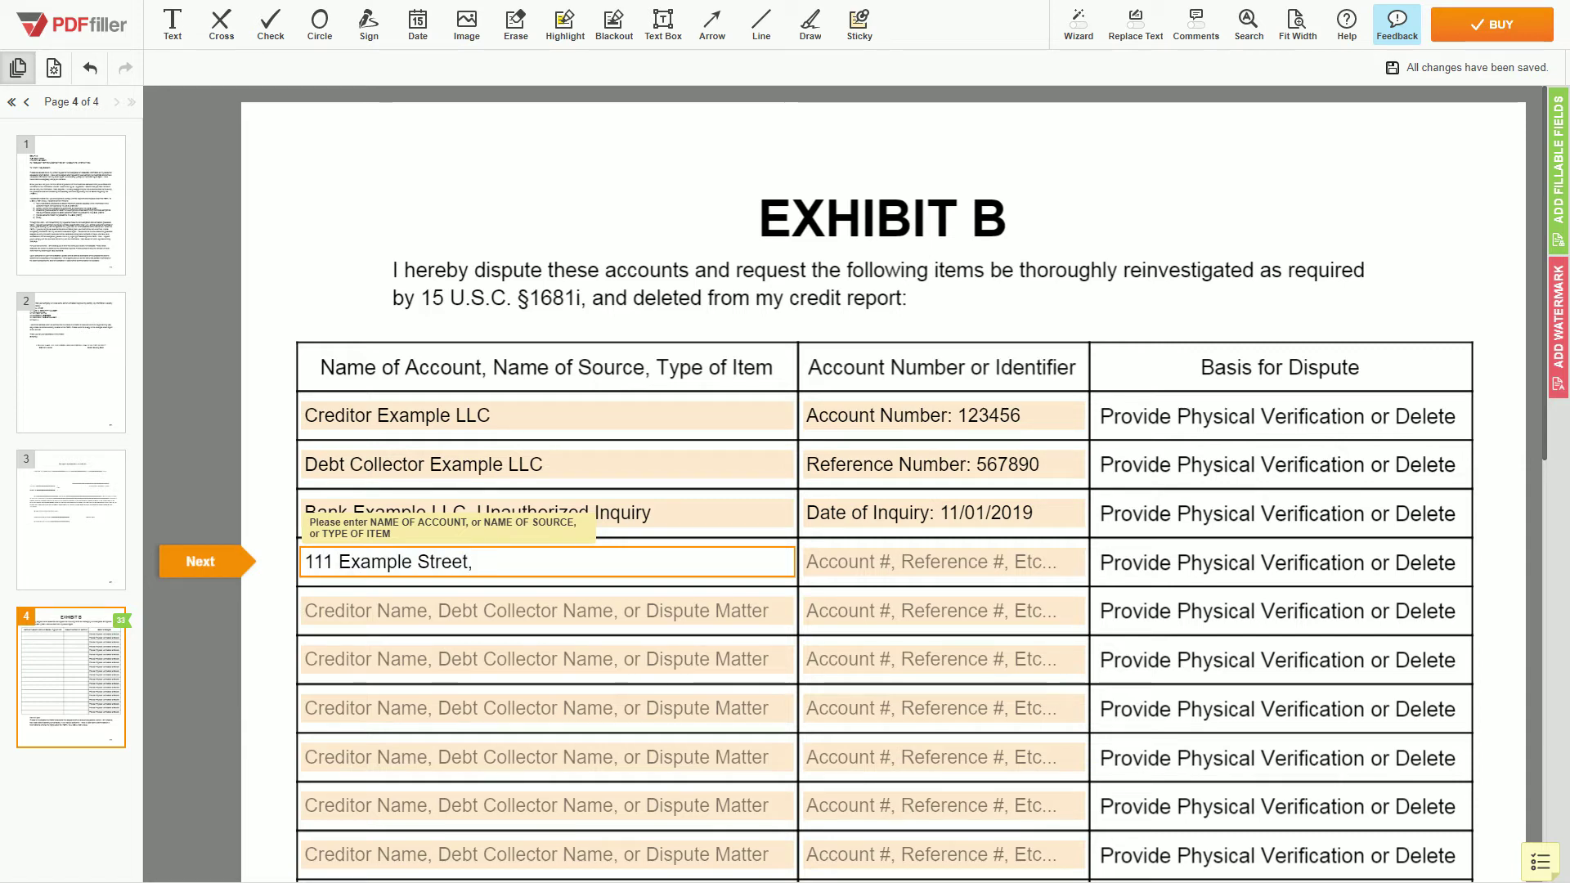
pyautogui.write('Apt. 2, Miami')
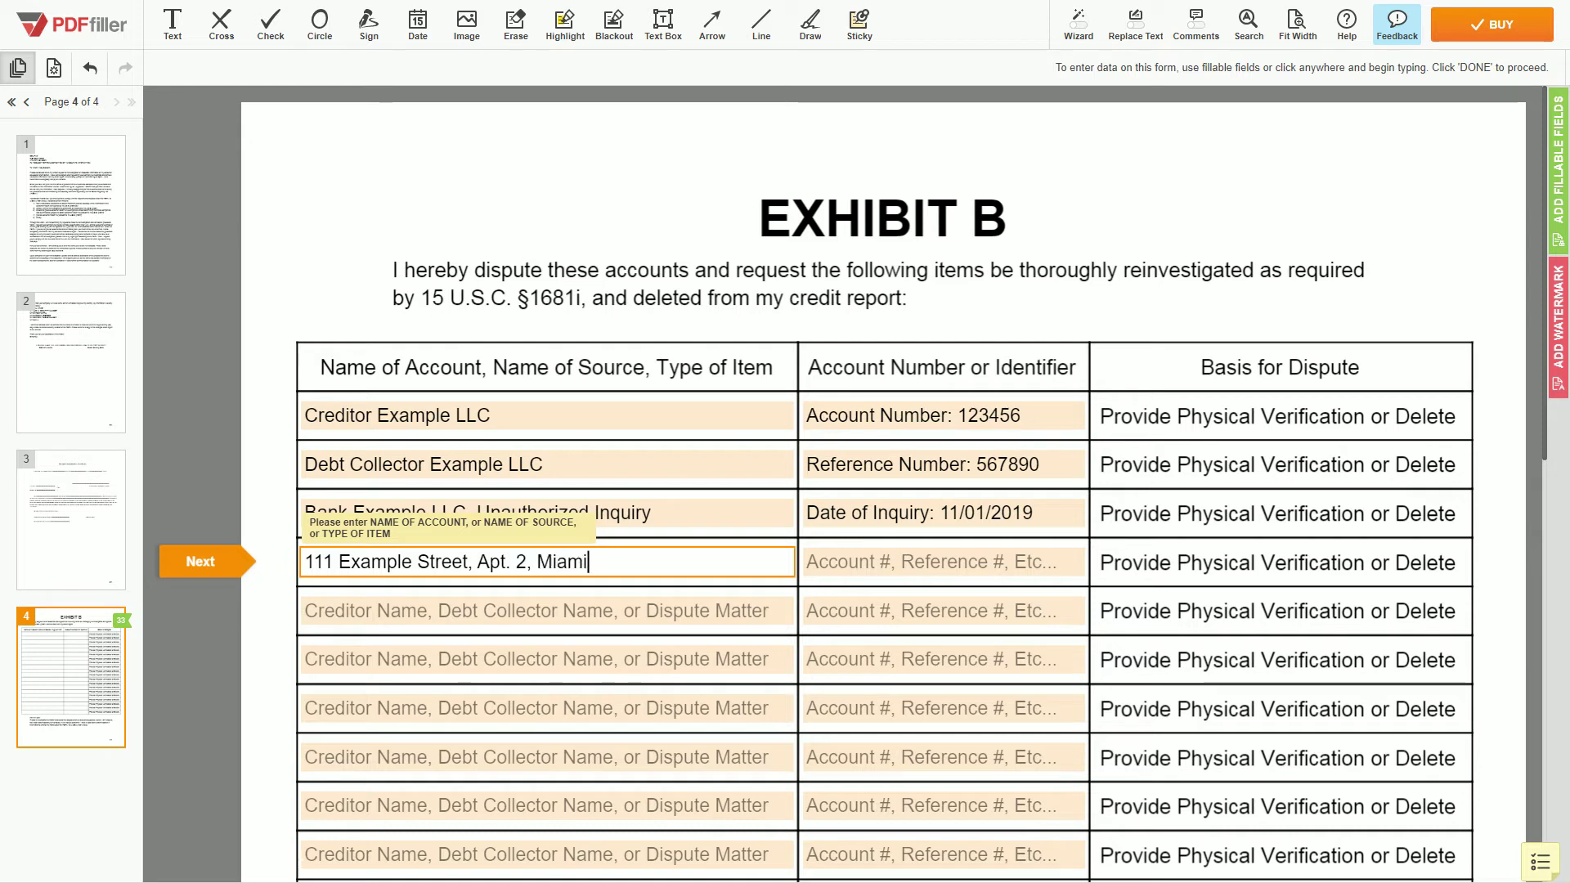
pyautogui.write(', FL 67890')
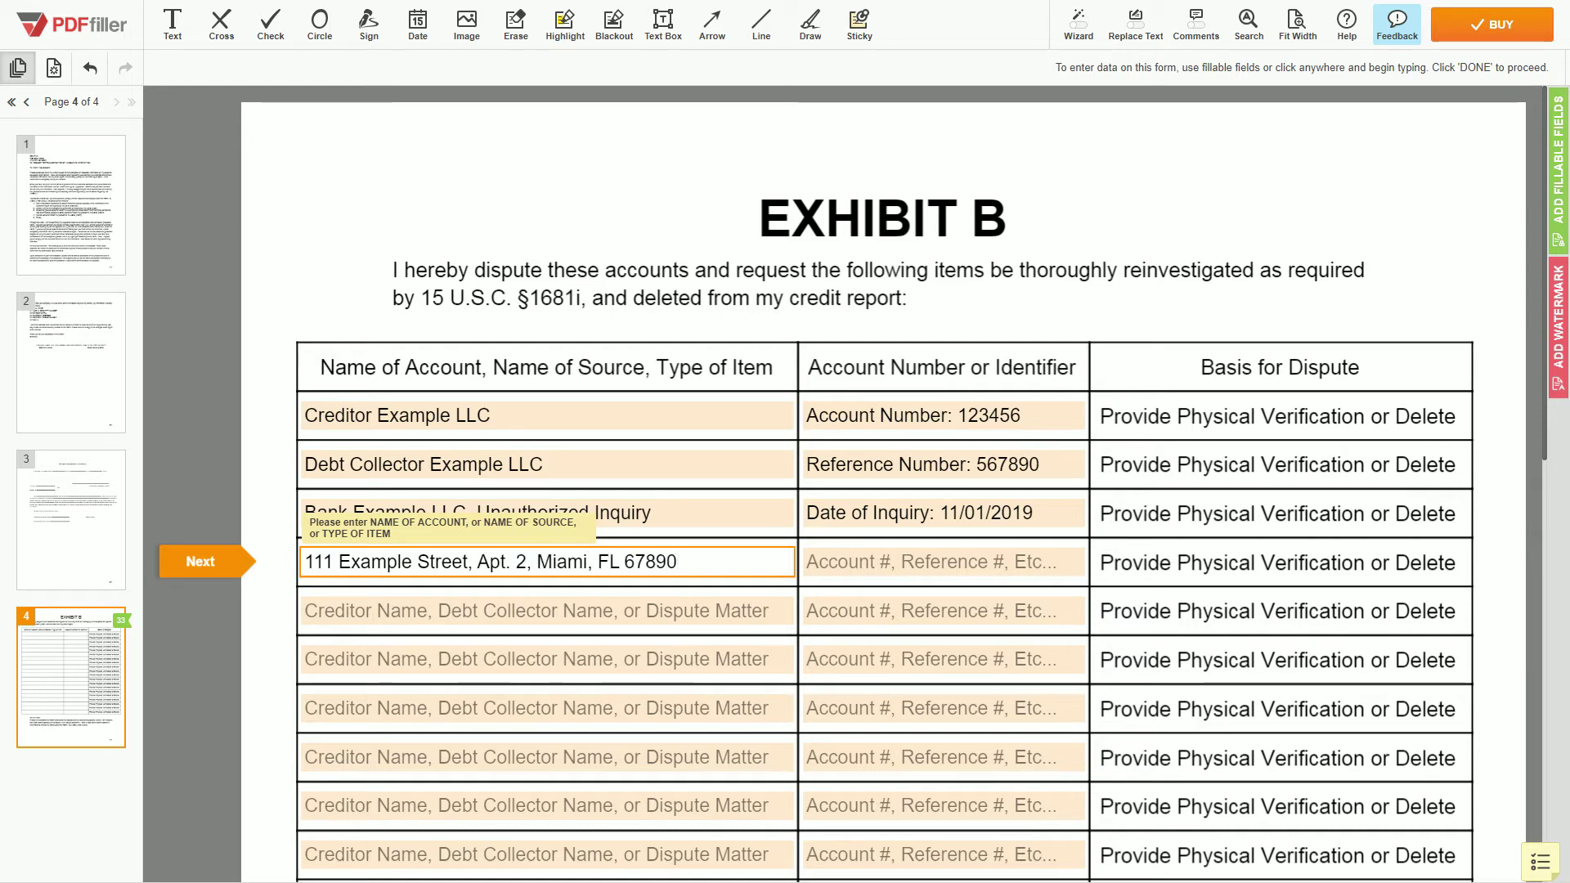
pyautogui.click(945, 562)
pyautogui.write('Erroneous Address')
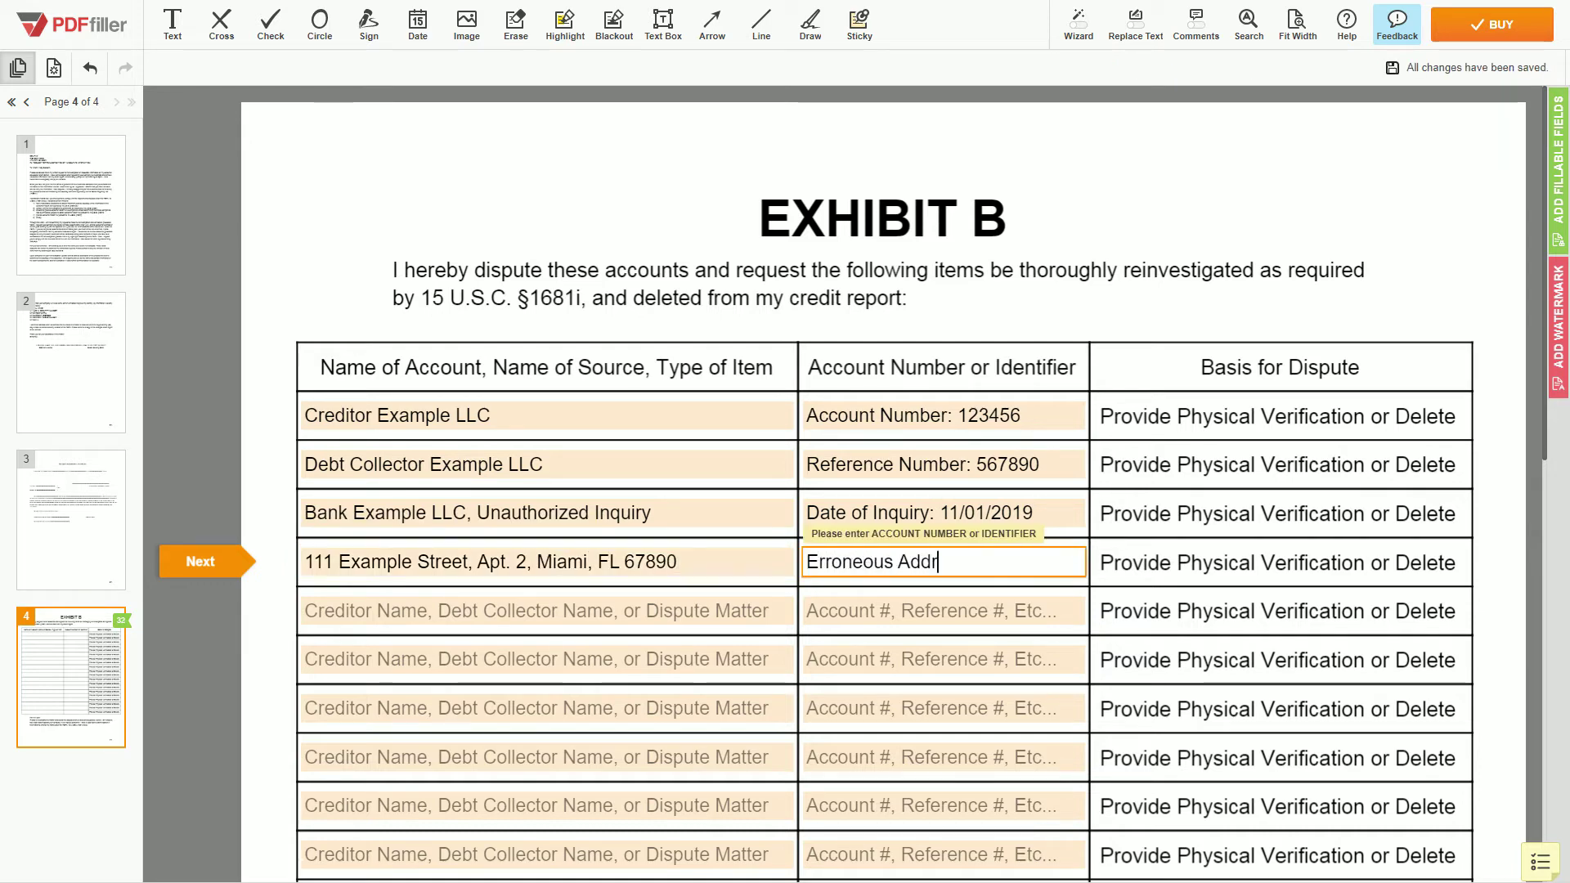
pyautogui.click(1315, 498)
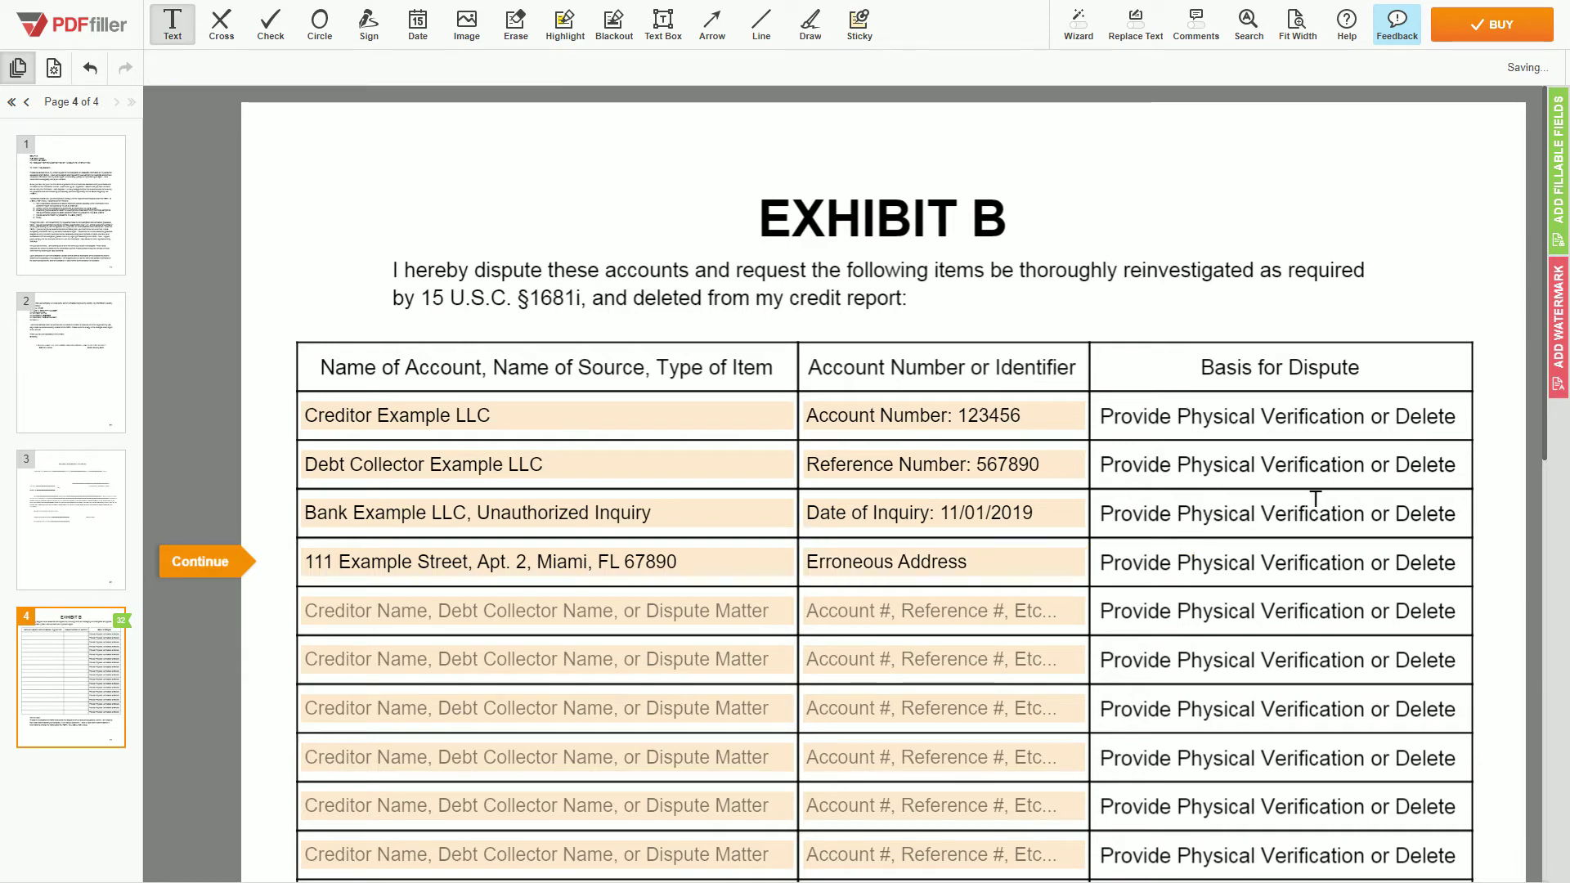
# Scroll back up through all four filled pages to the top of page 1.
pyautogui.scroll(-8, 1297, 498)
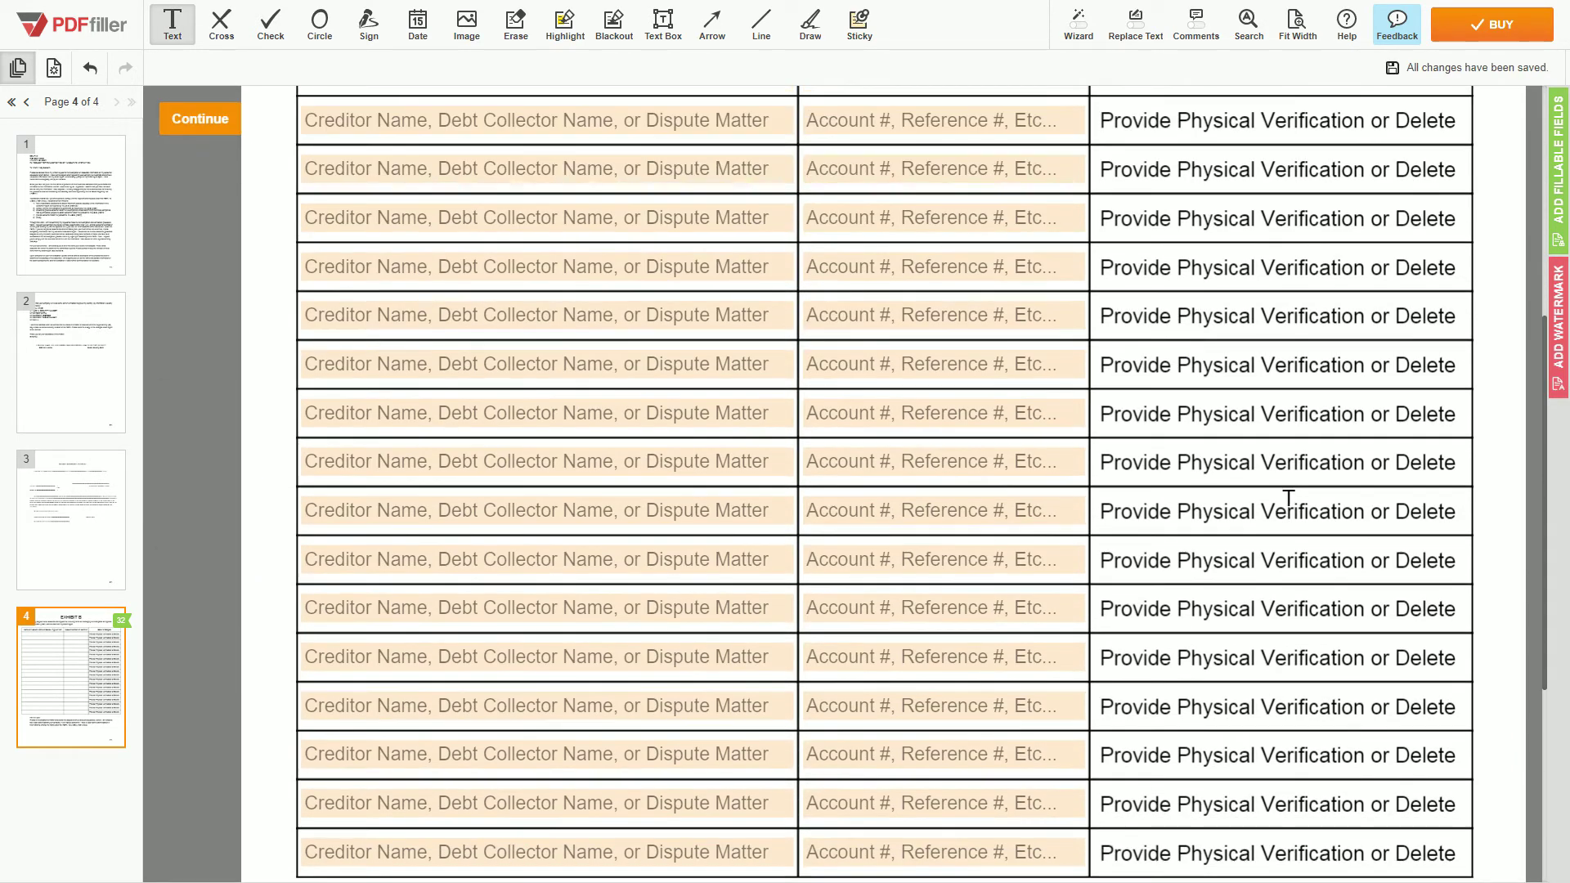
pyautogui.scroll(8, 1289, 498)
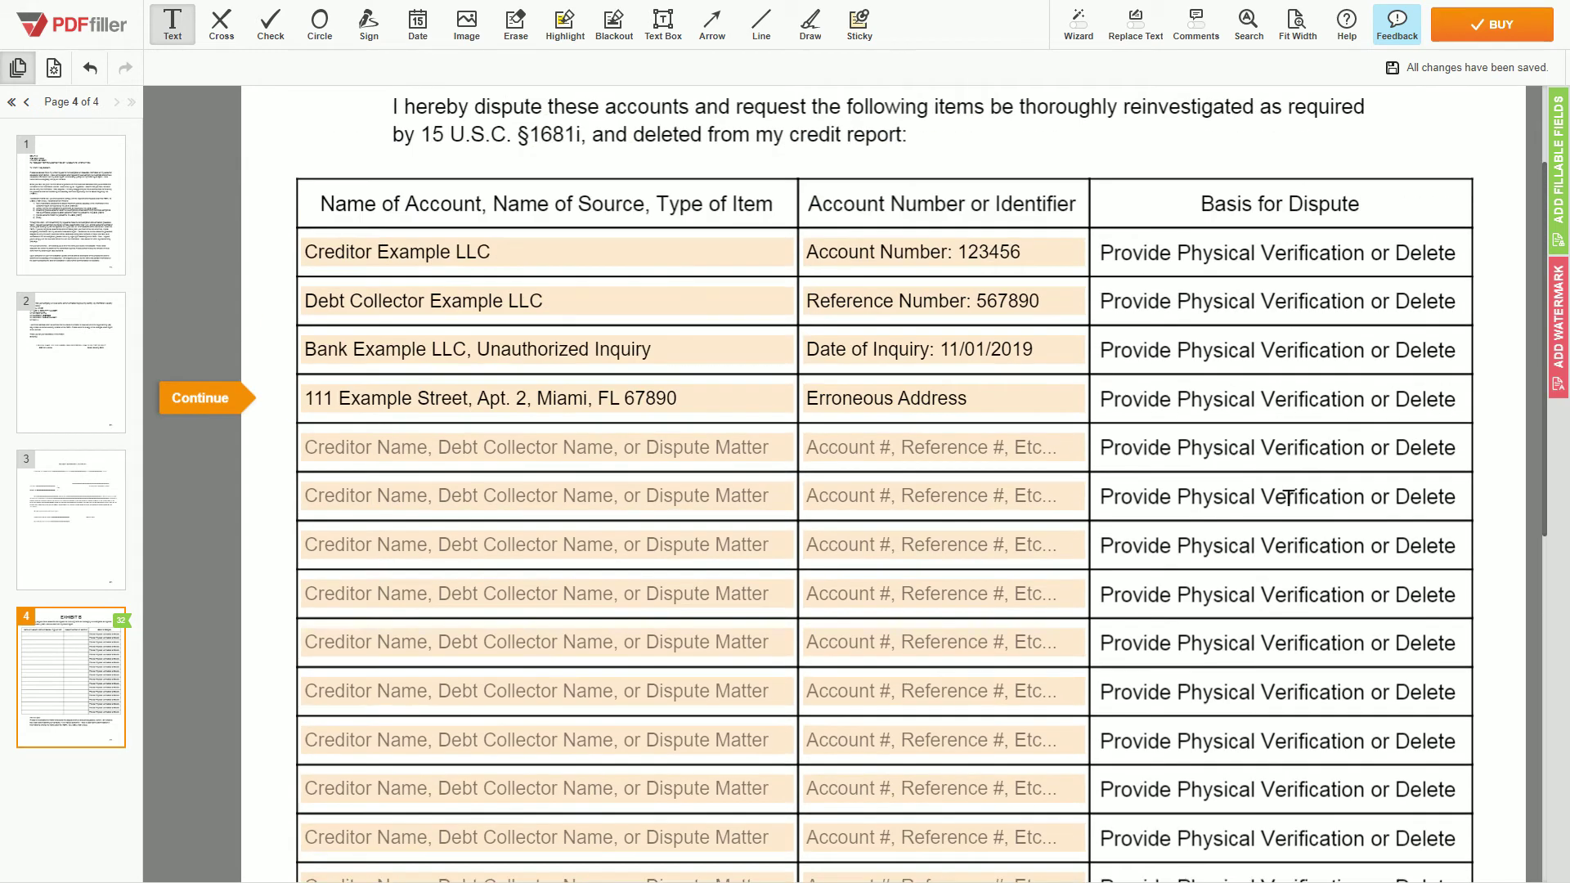
pyautogui.scroll(10, 1289, 498)
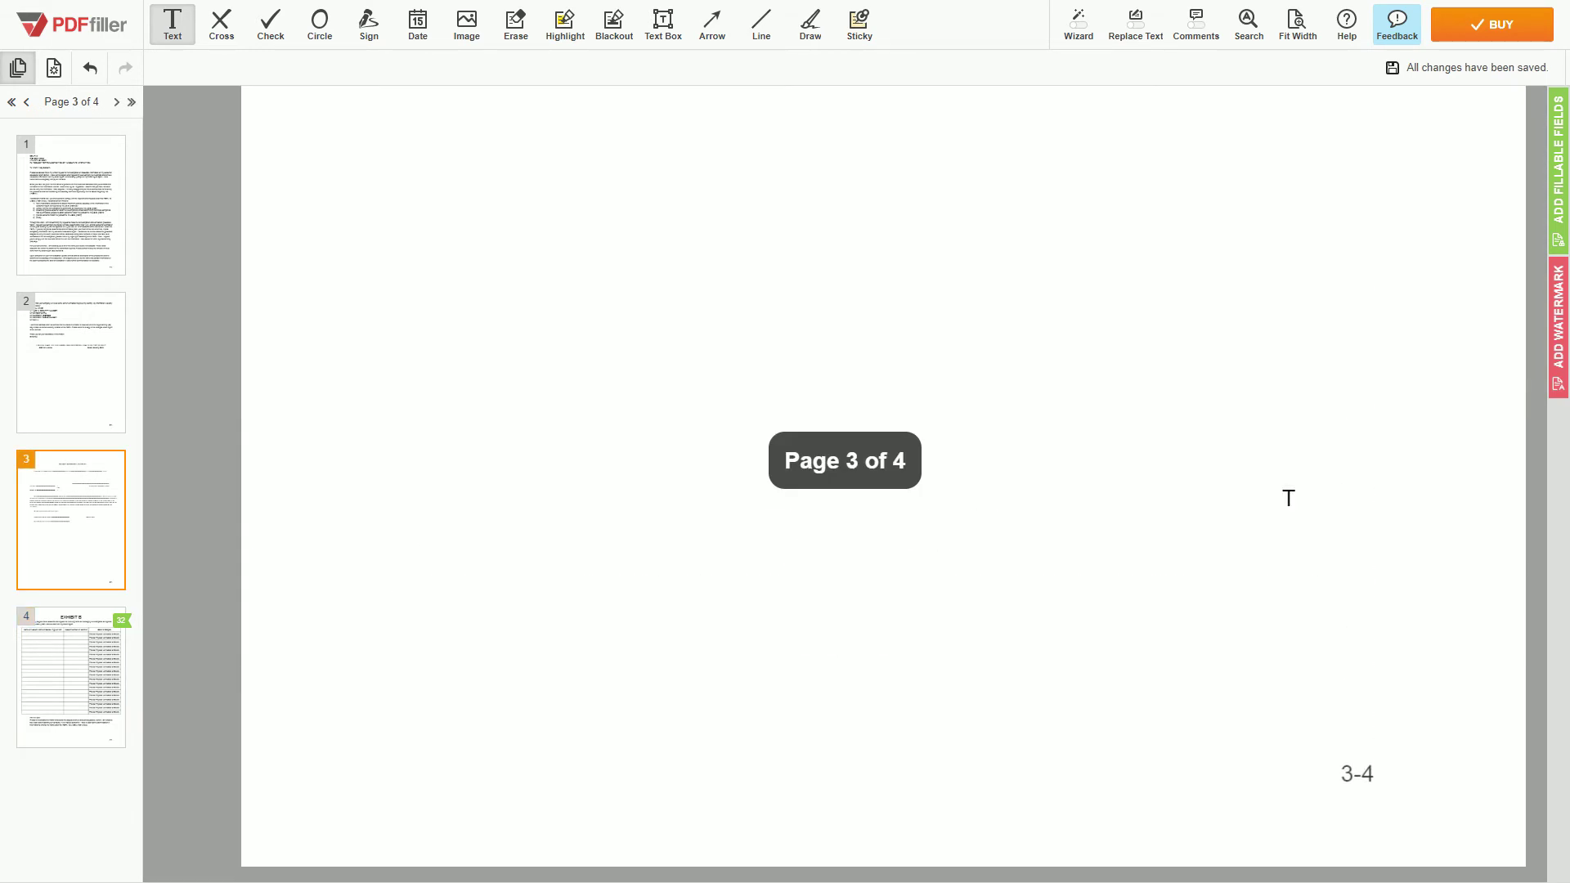
pyautogui.scroll(5, 1289, 498)
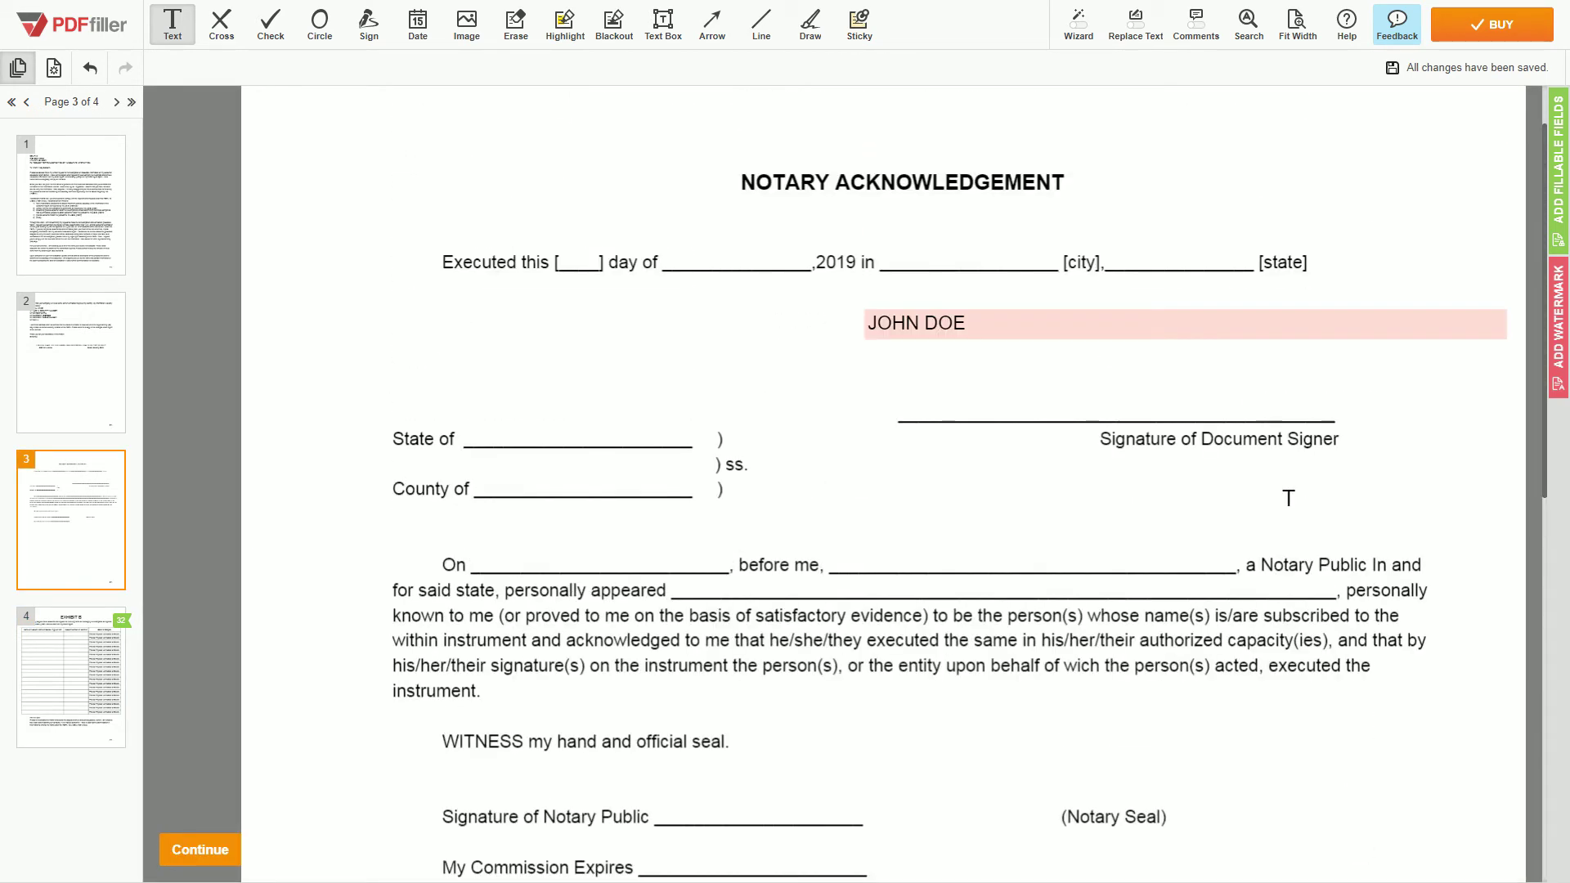
pyautogui.scroll(10, 1289, 498)
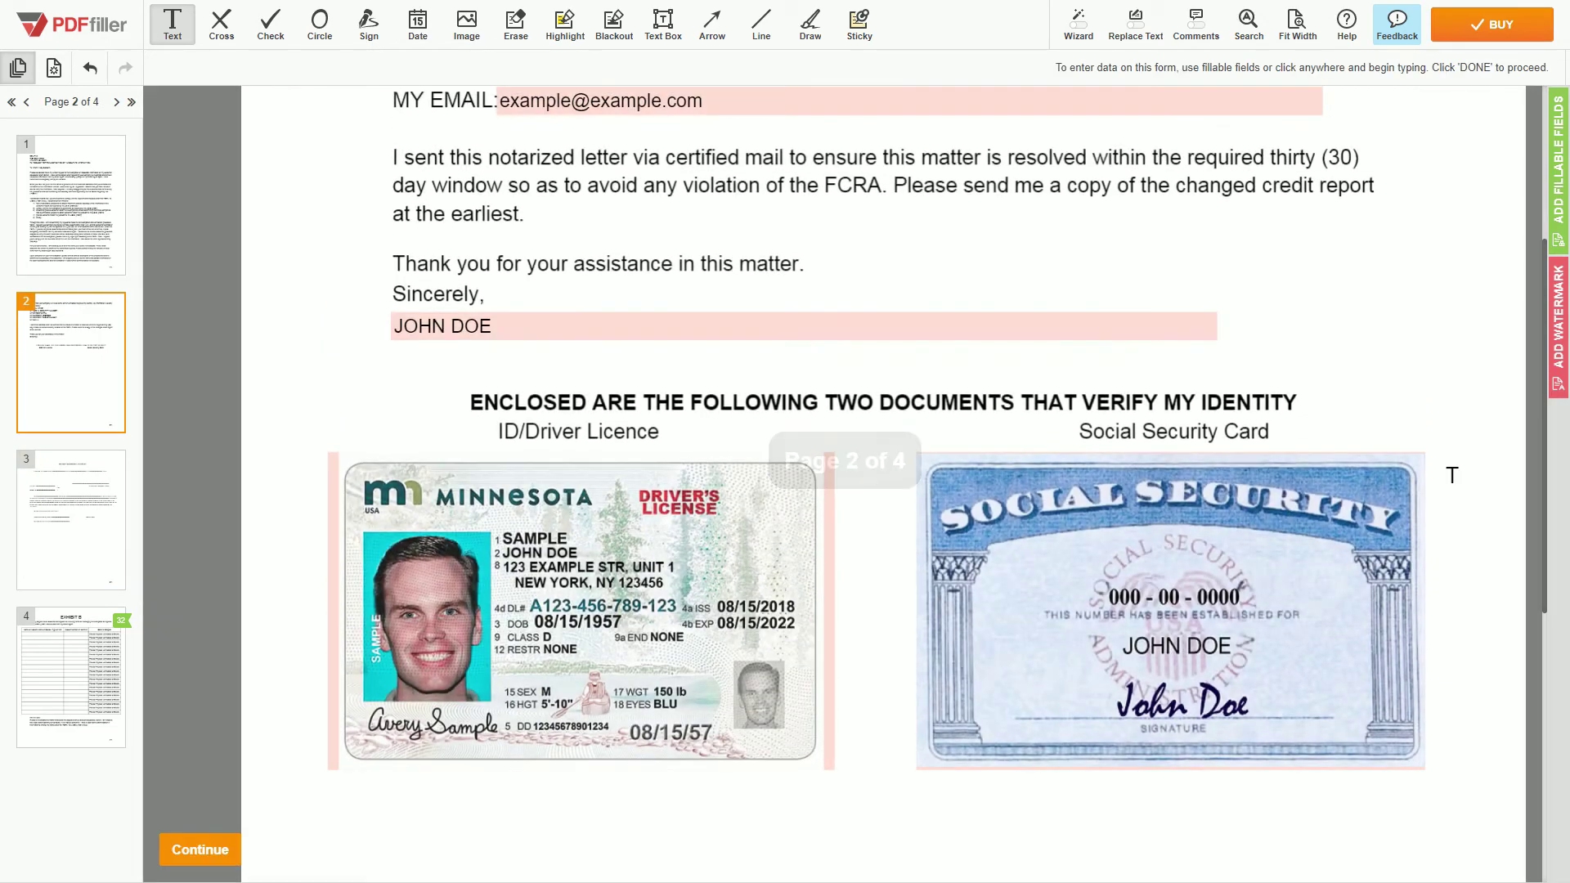
pyautogui.scroll(2, 1452, 475)
pyautogui.scroll(10, 1451, 475)
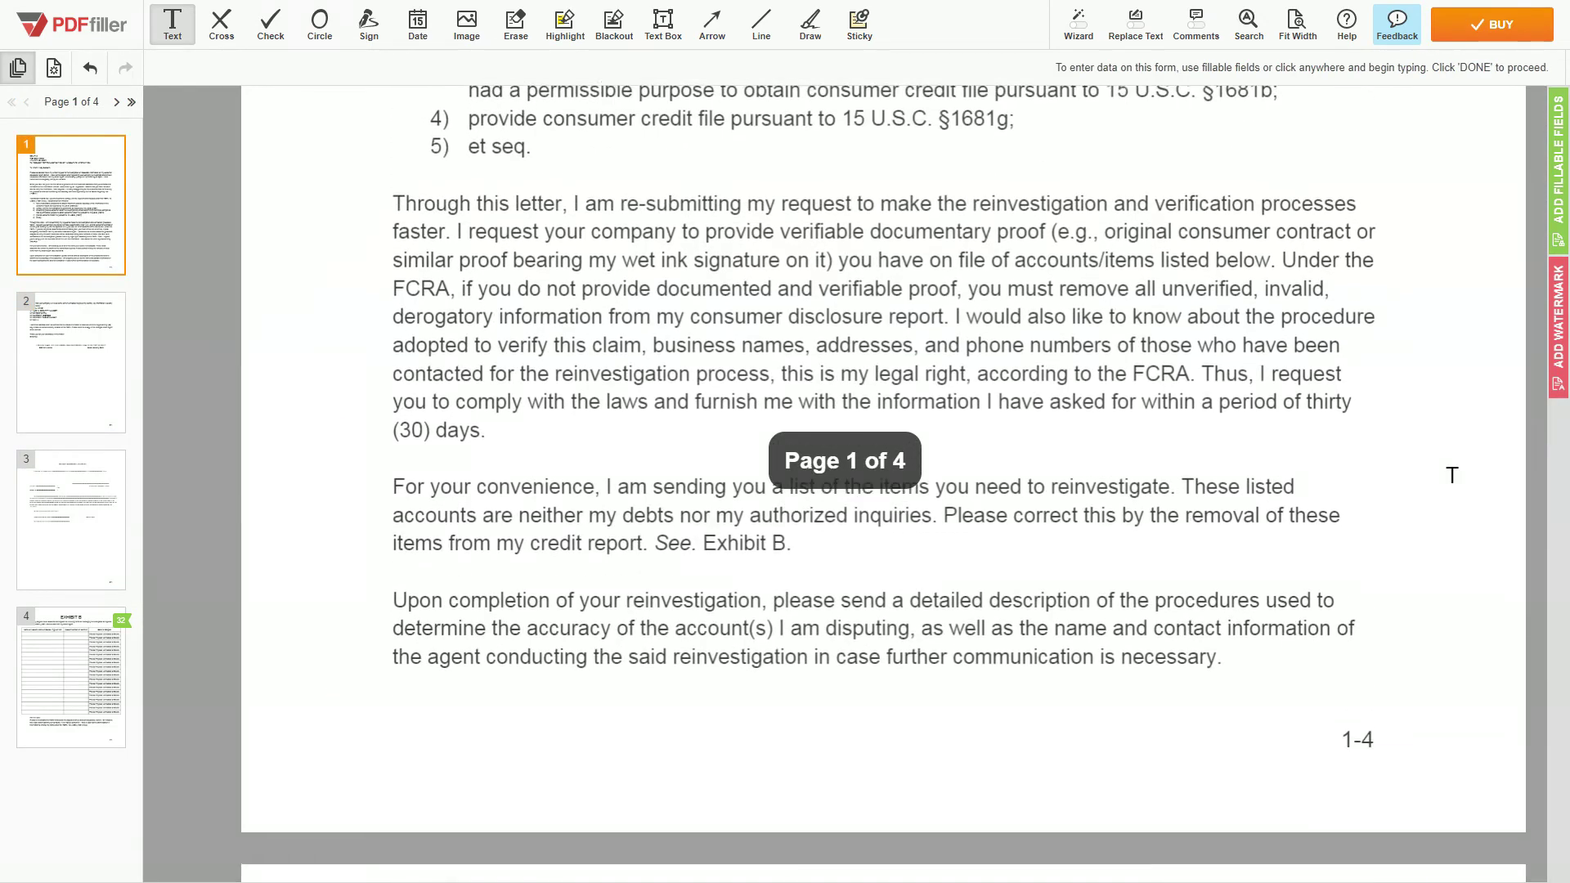
pyautogui.scroll(4, 1452, 476)
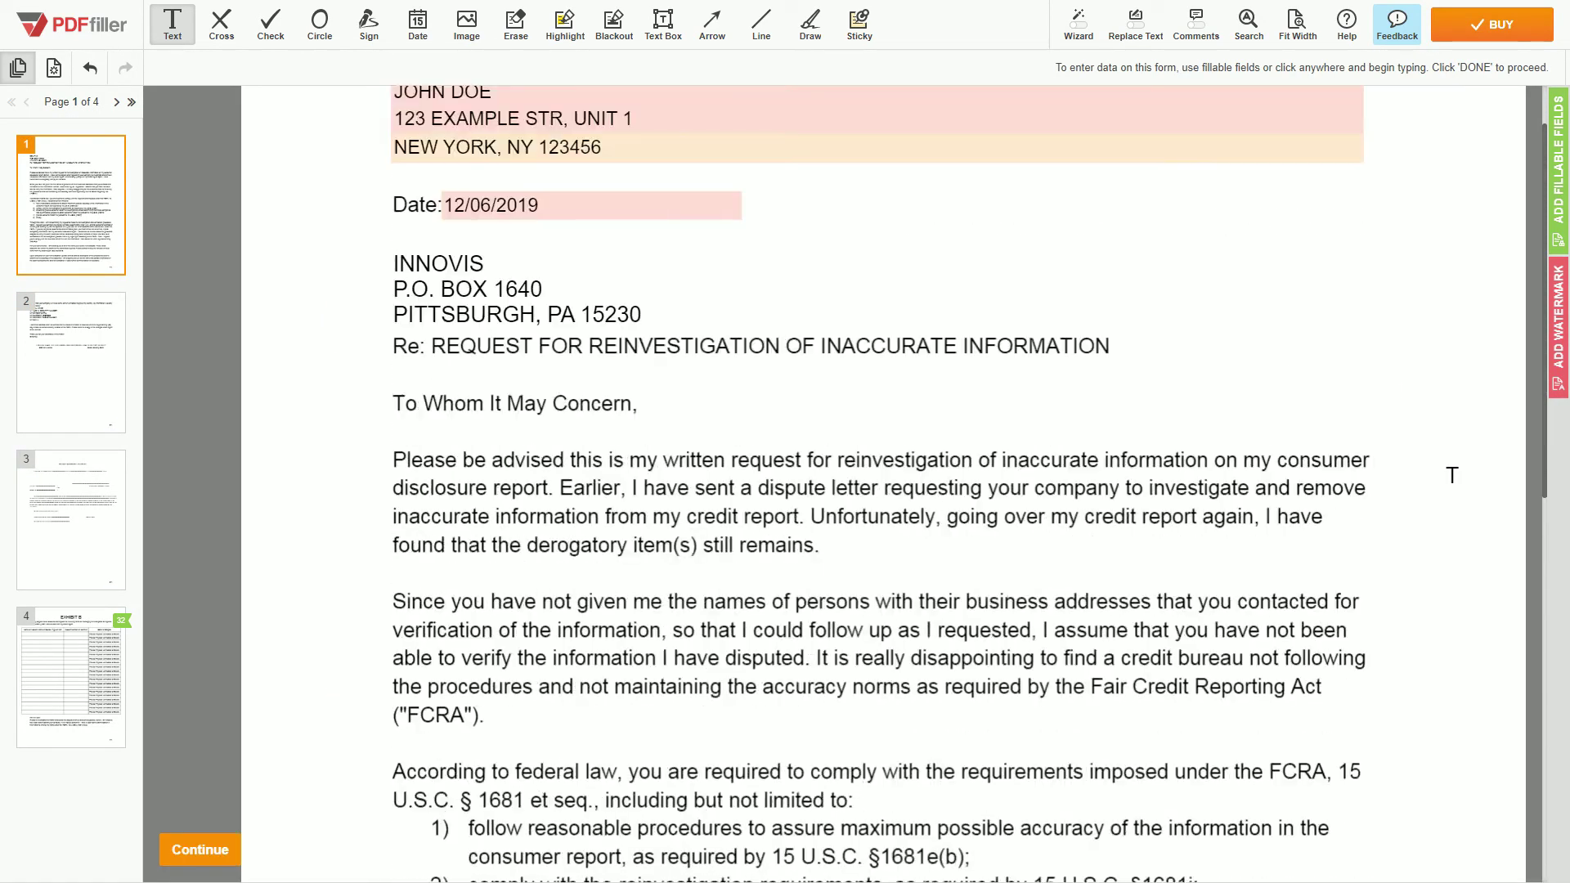